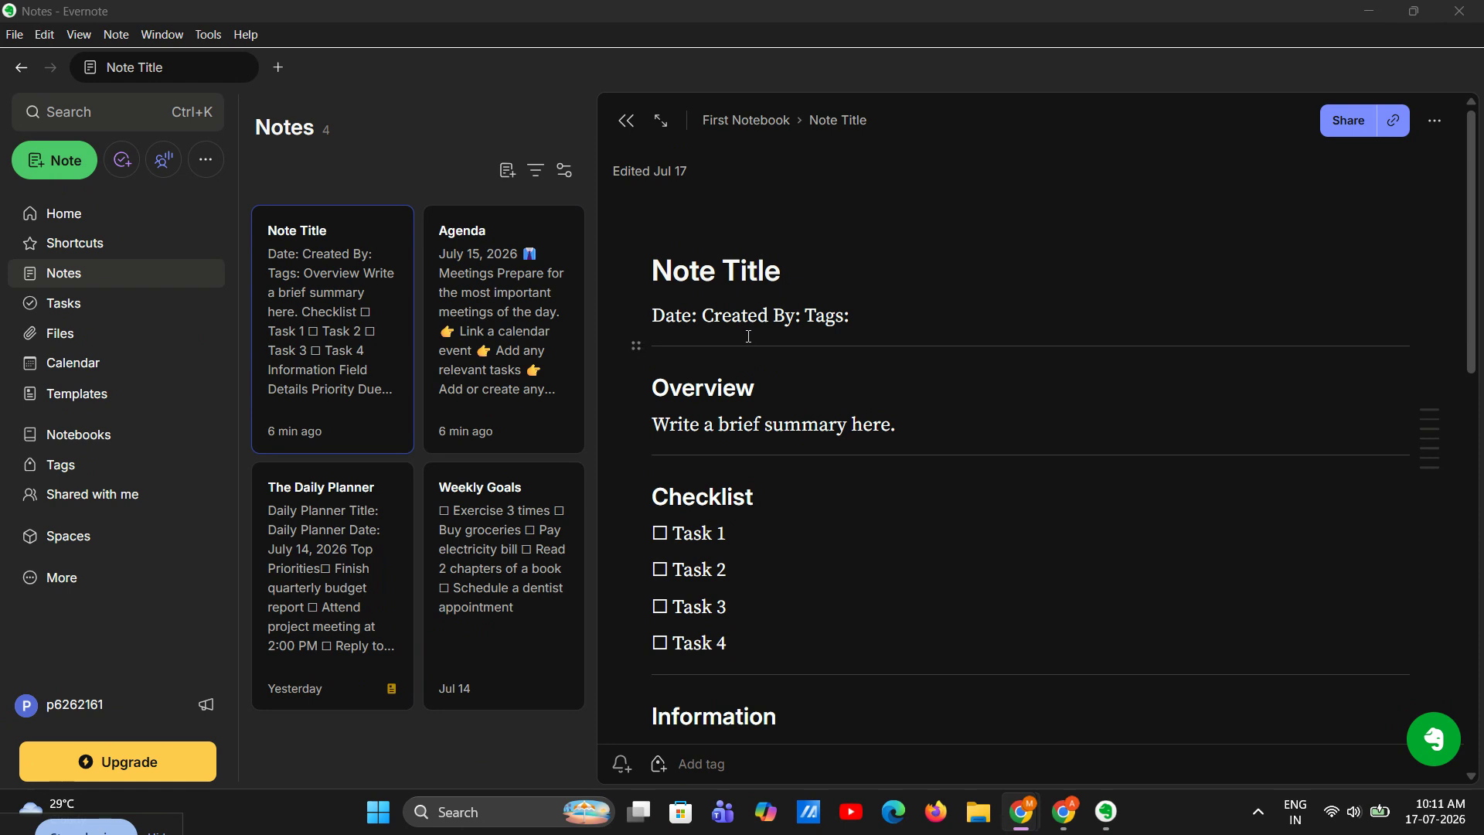
Create a new note titled "My Notes" and paste the copied daily notes text into its body.
left_click(62, 174)
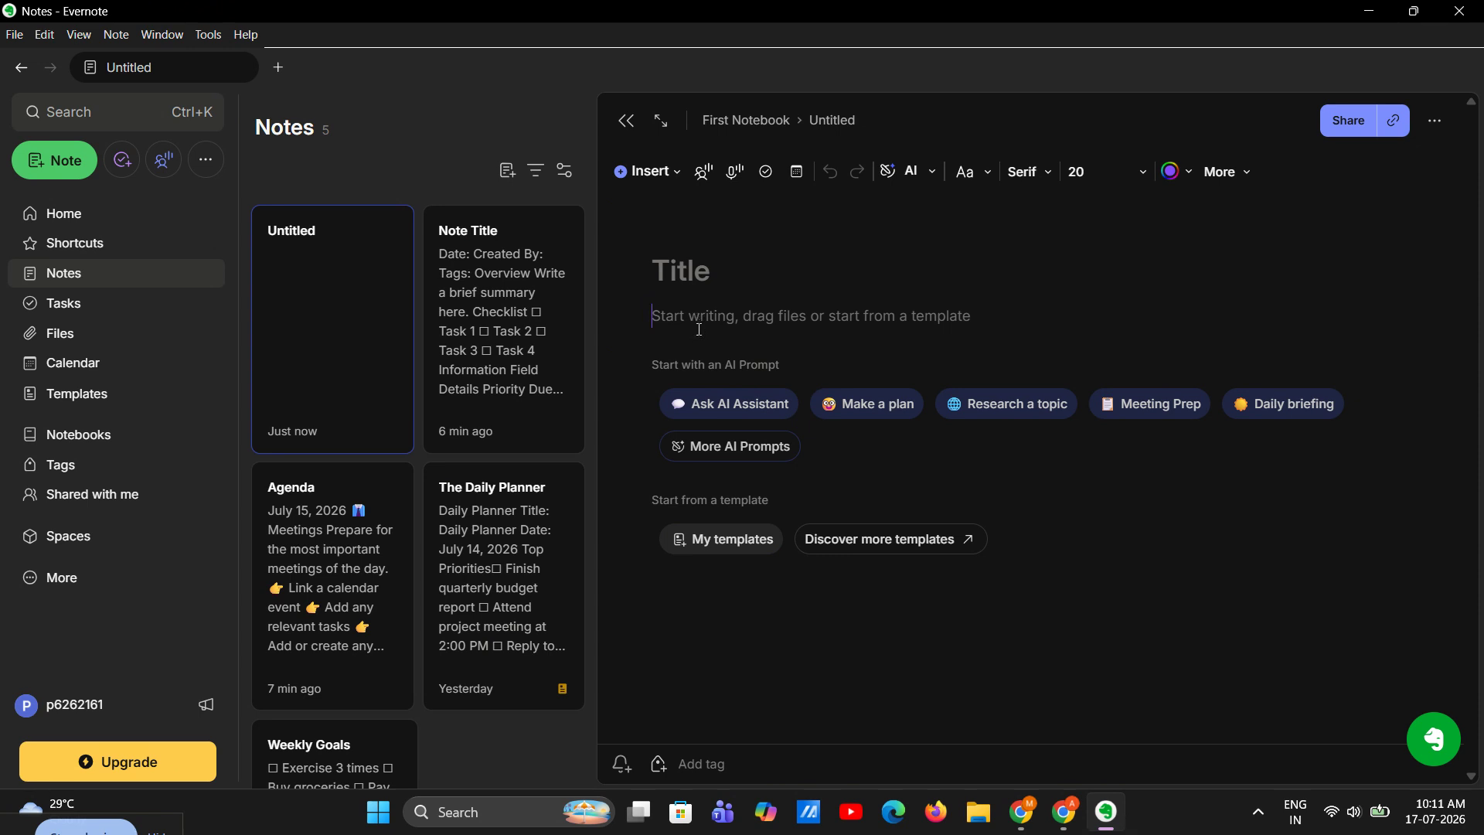
left_click(698, 287)
type("M")
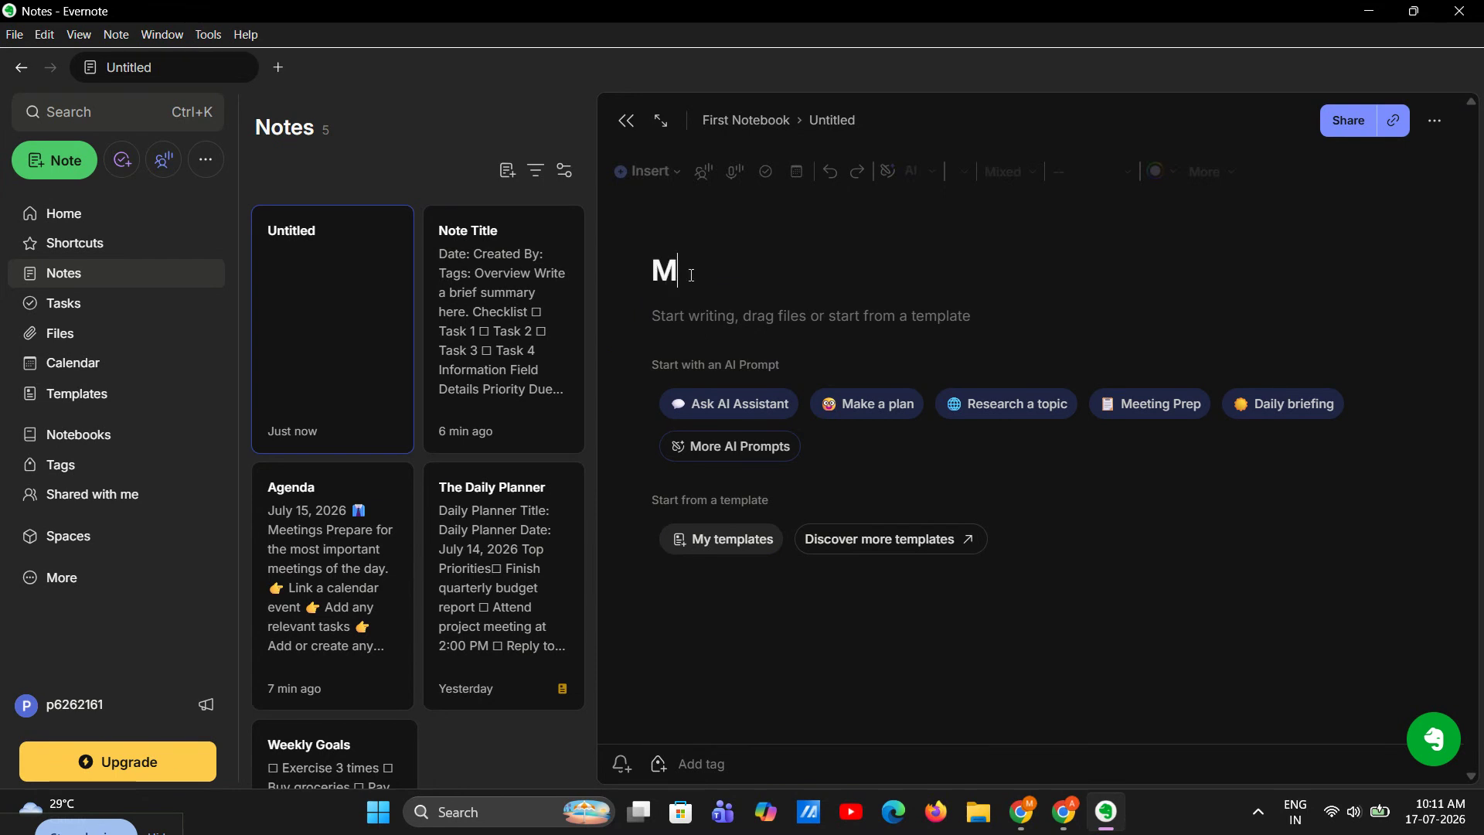
type("y Notes")
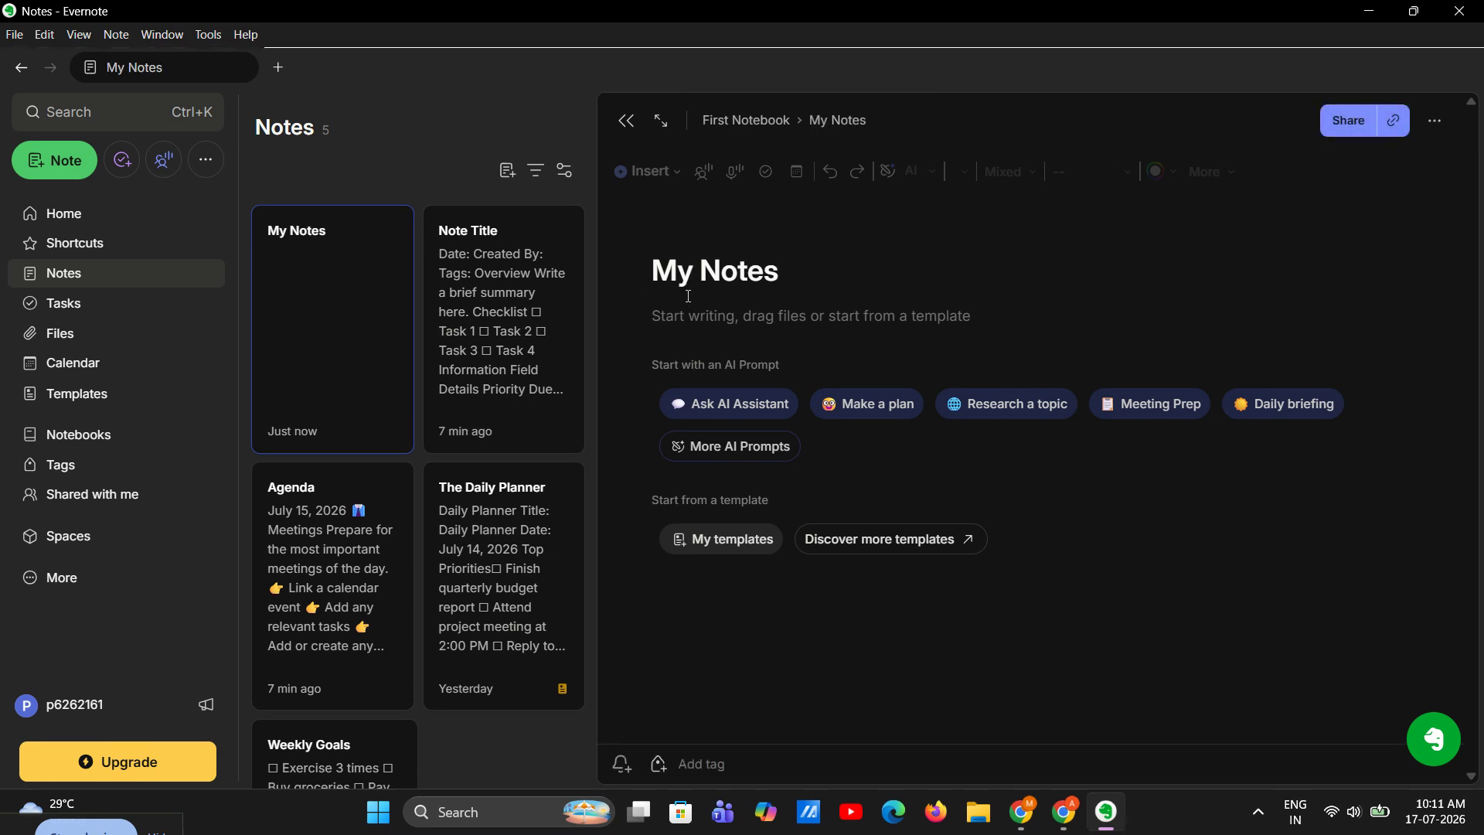
left_click(748, 326)
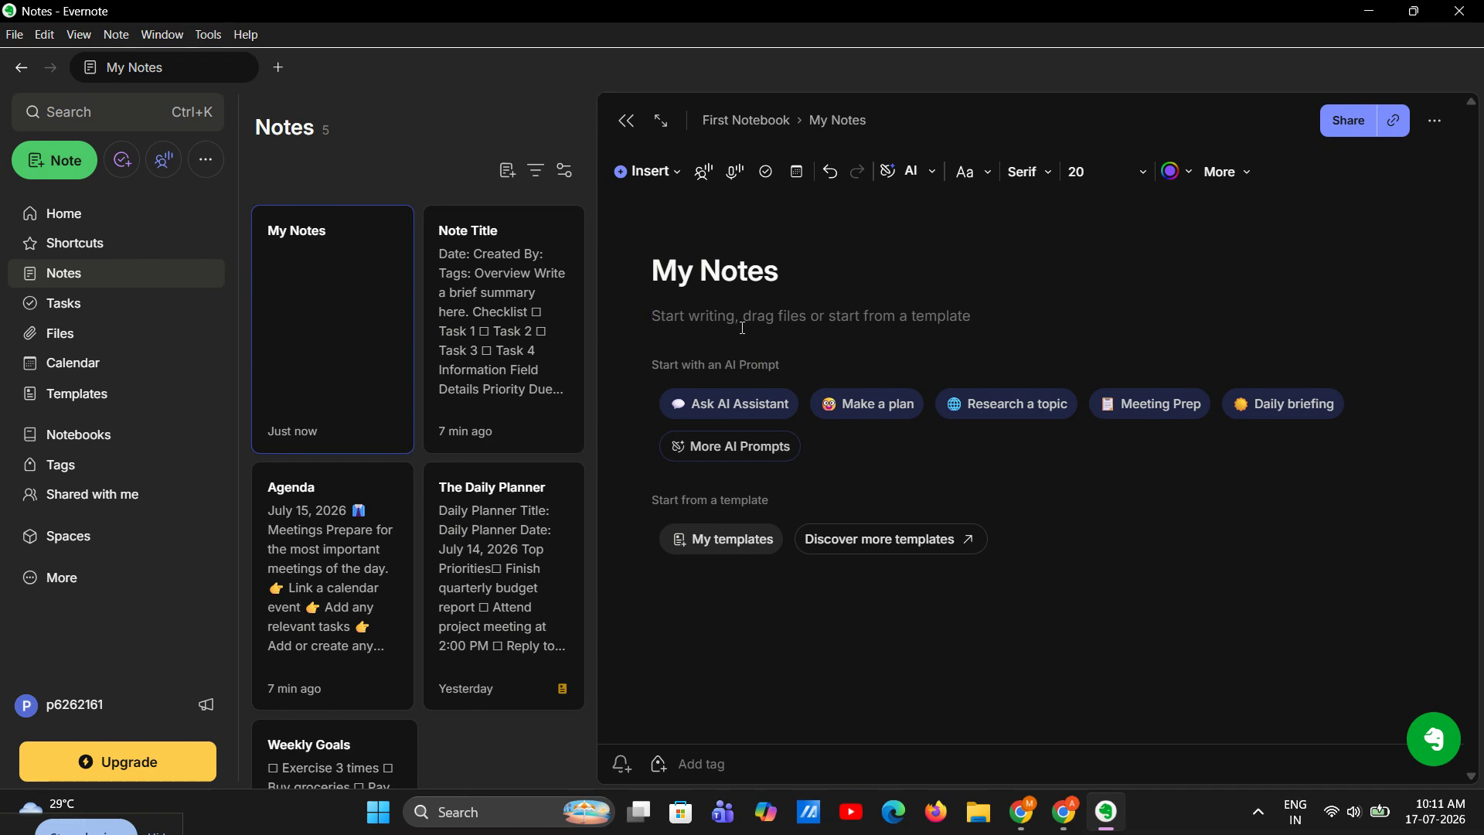
key("ctrl+v")
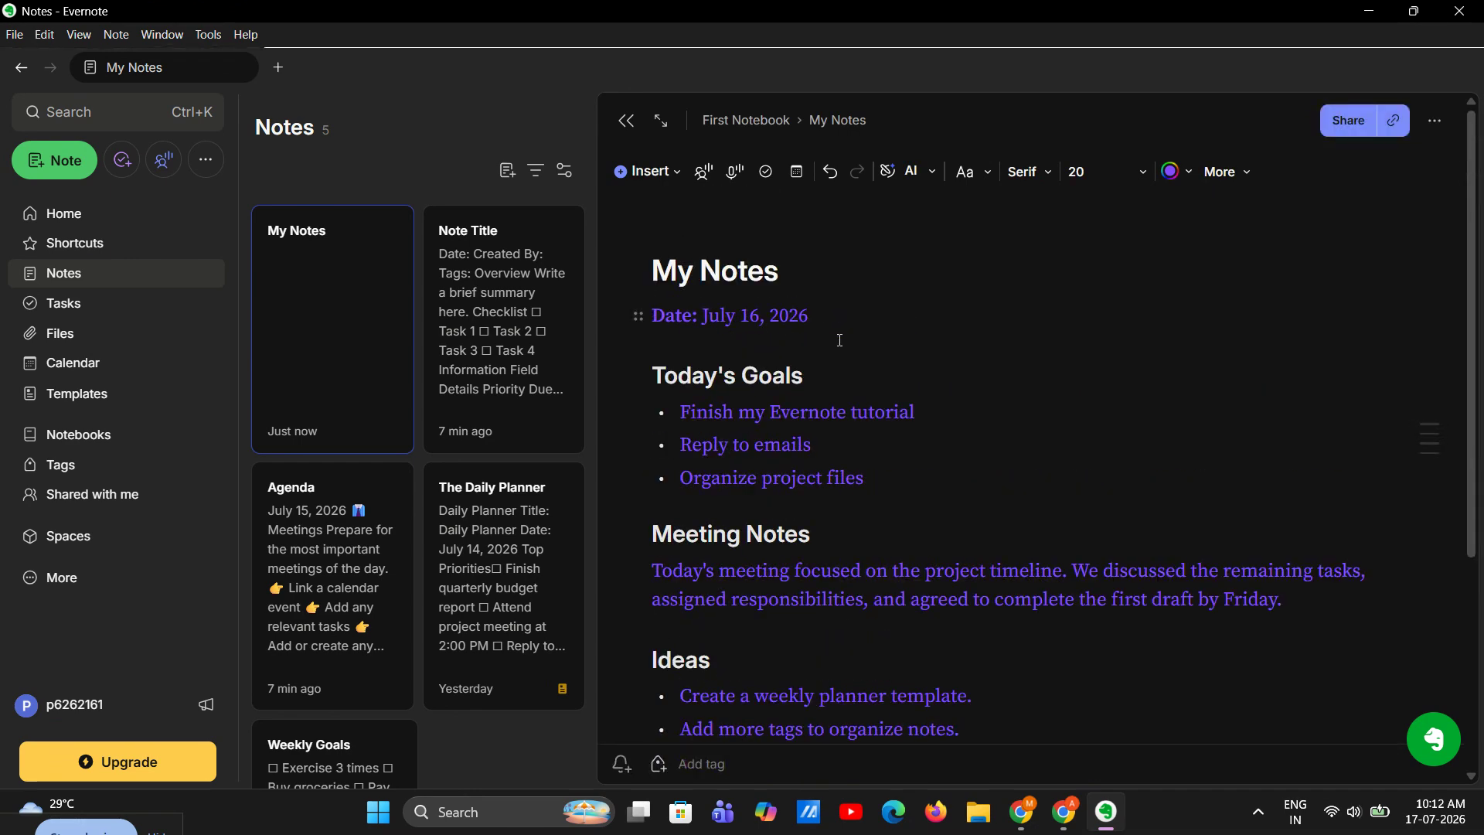
Set the text color of the whole note body, from the date to the reminder line, to white.
scroll(768, 437, "down", 3)
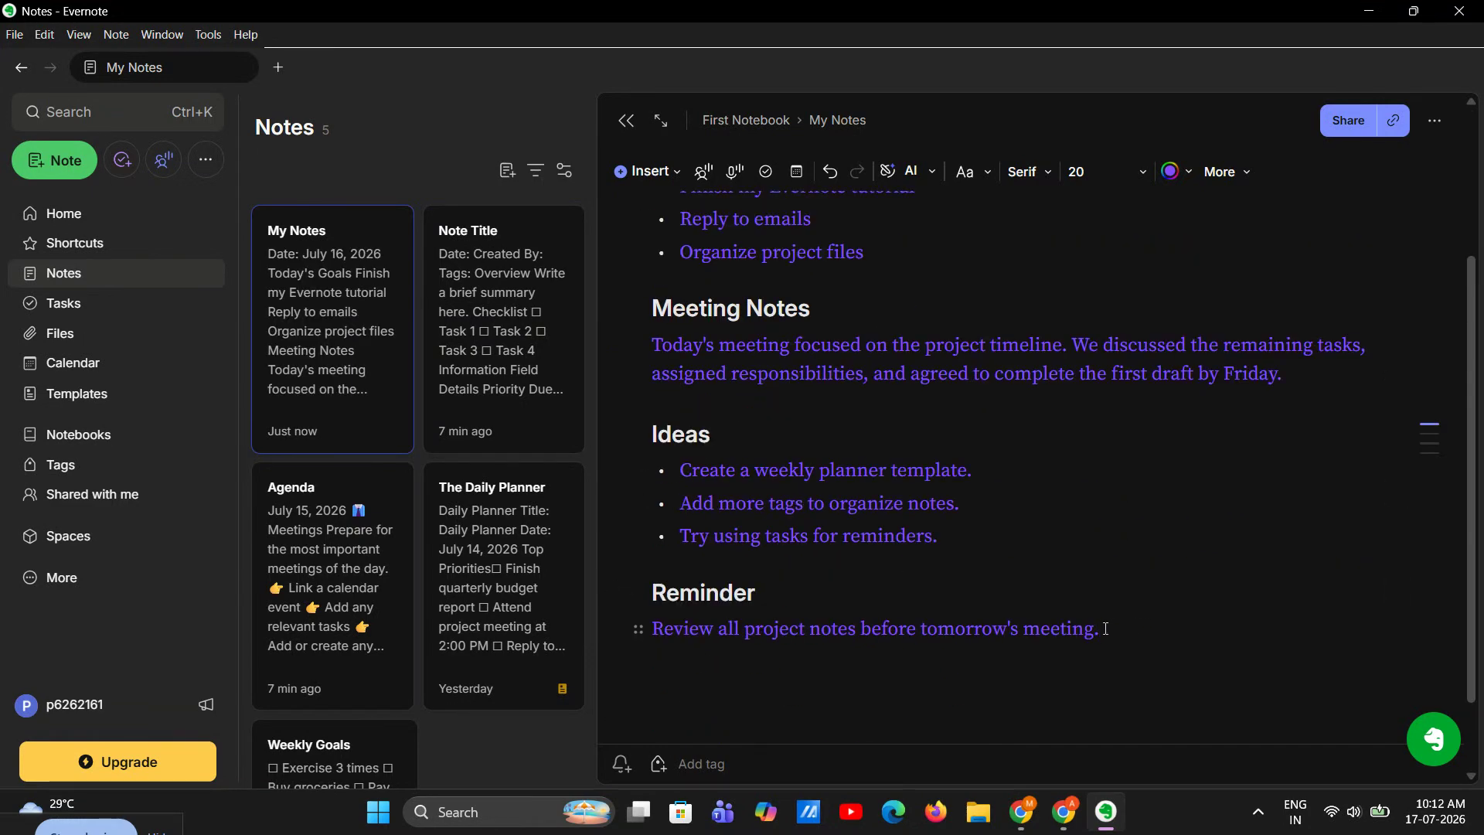
left_click_drag(1097, 629, 676, 321)
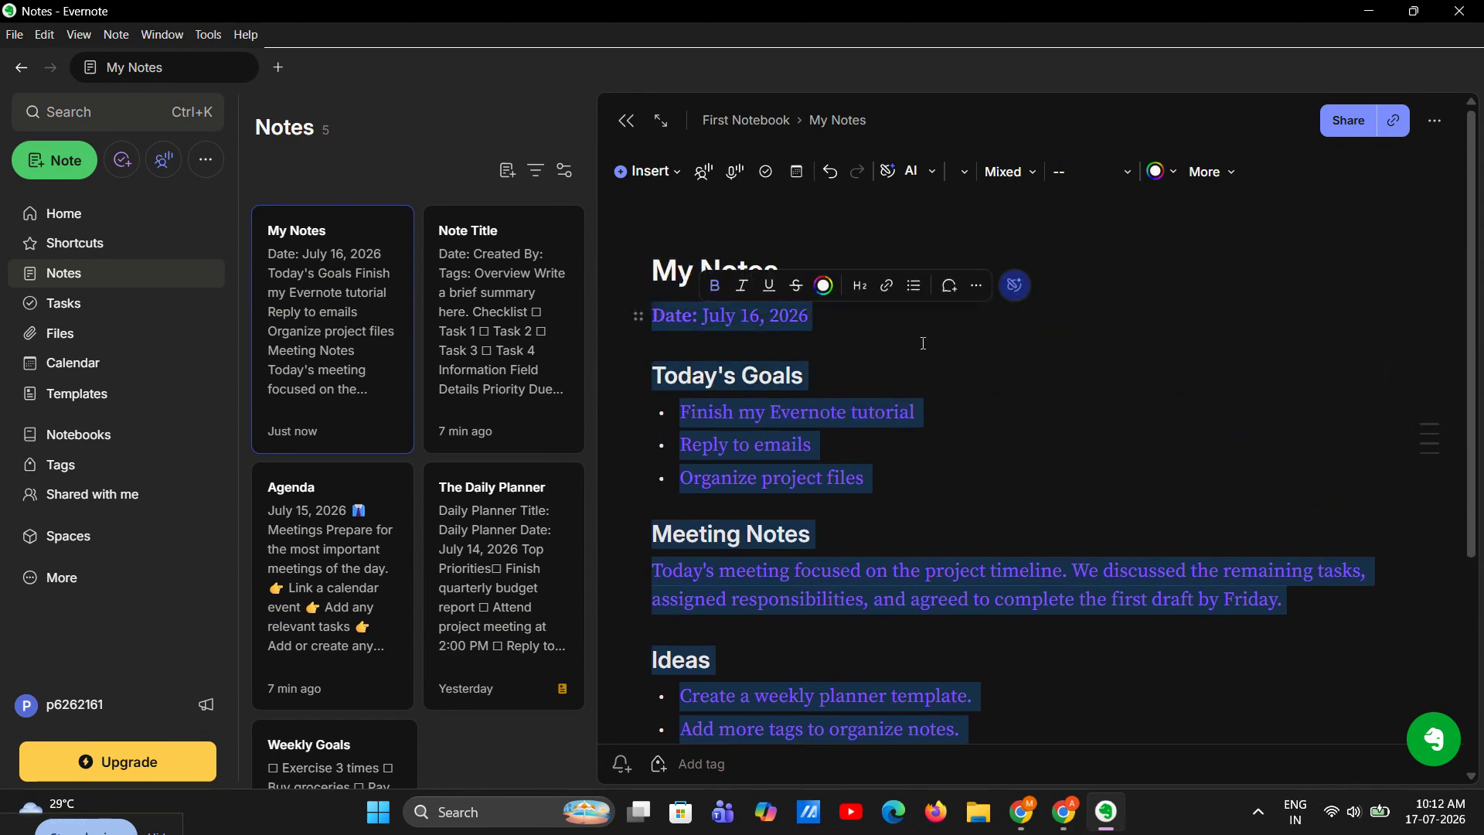
left_click(823, 285)
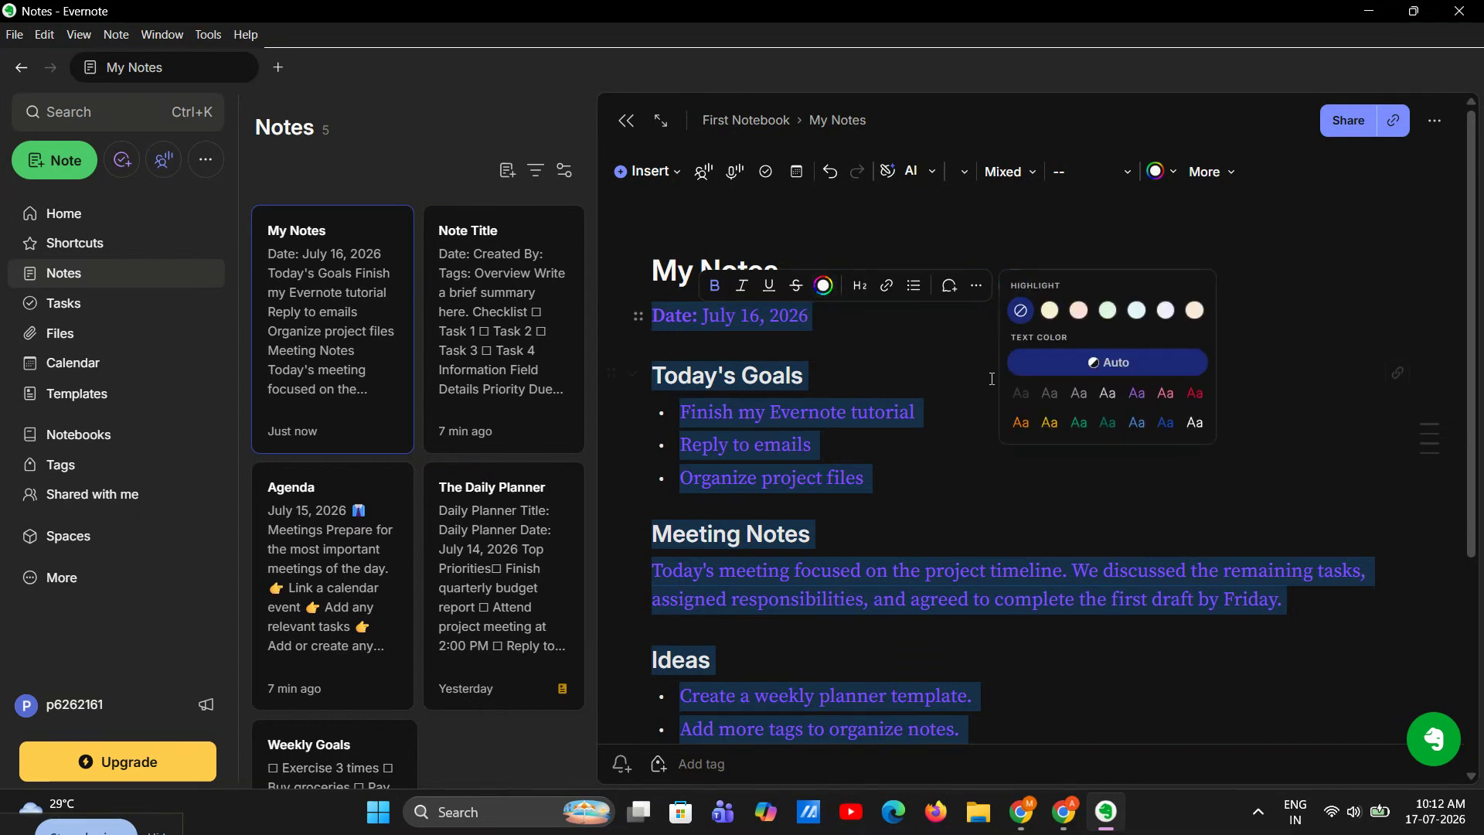
left_click(1207, 433)
left_click(889, 477)
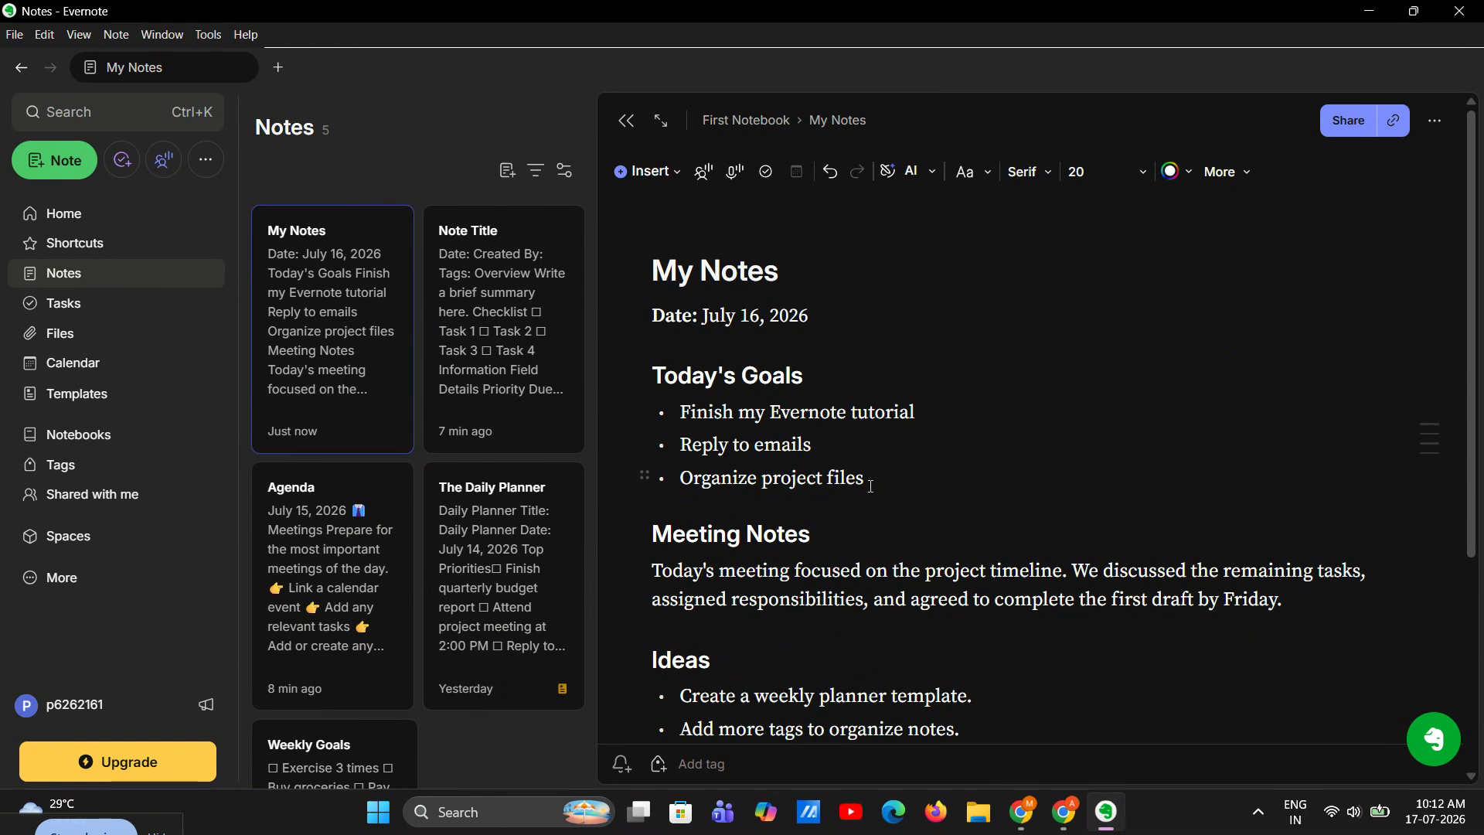
Apply bold, italic, underline and strikethrough to the Today's Goals heading and its three bullets.
left_click_drag(869, 478, 652, 374)
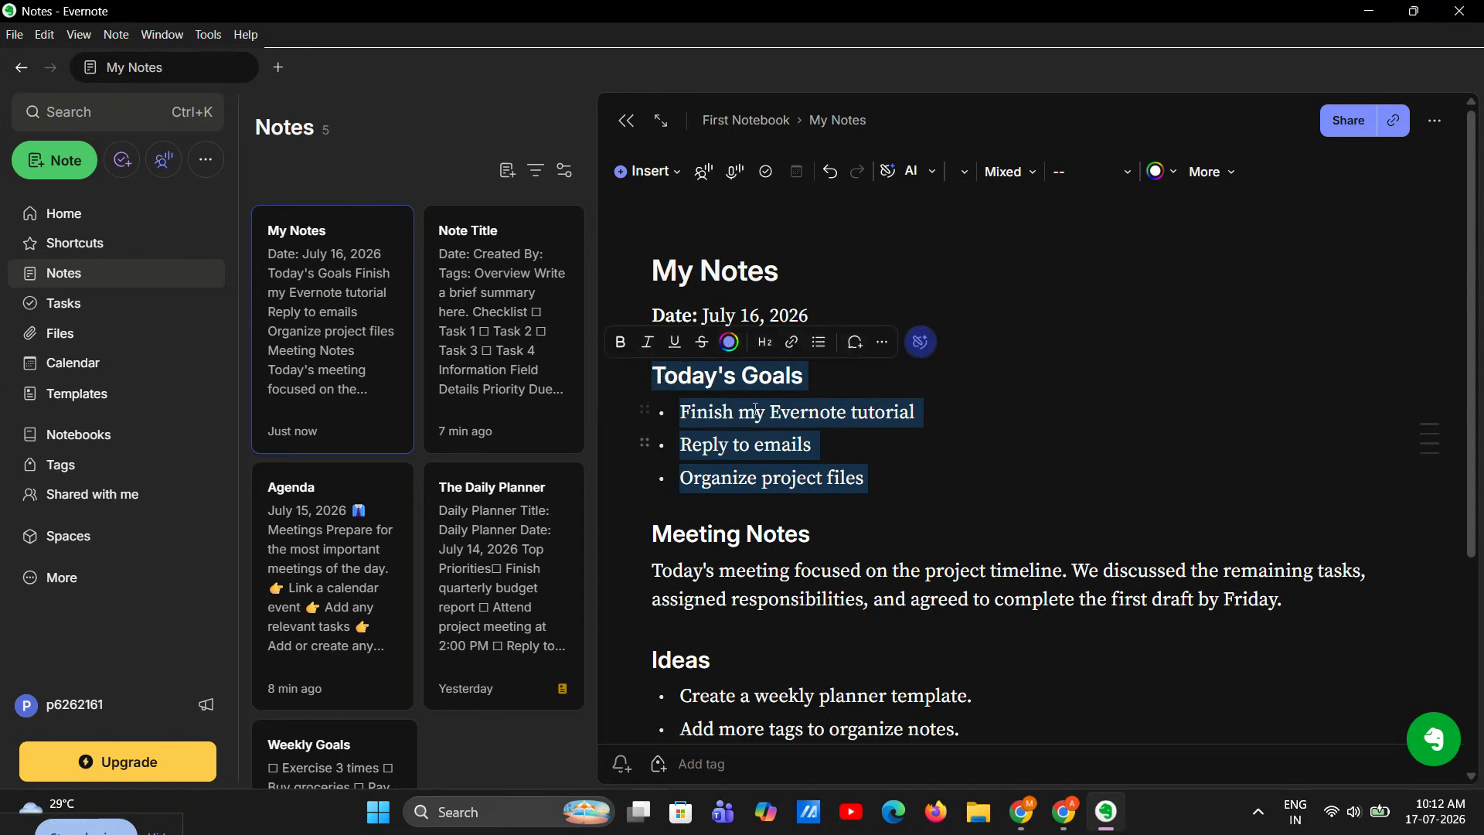
left_click(620, 342)
left_click(646, 345)
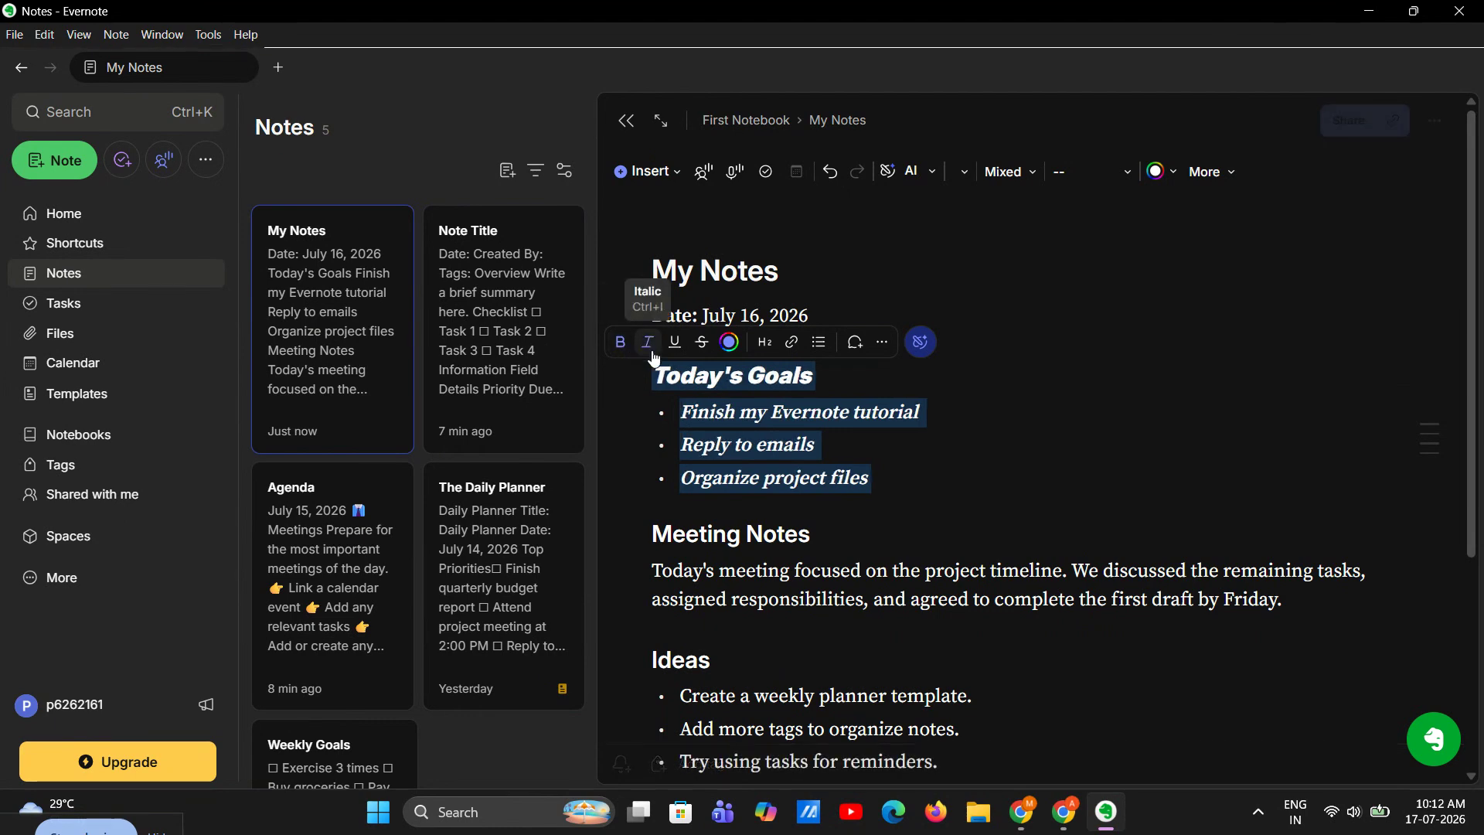
left_click(675, 348)
left_click(707, 349)
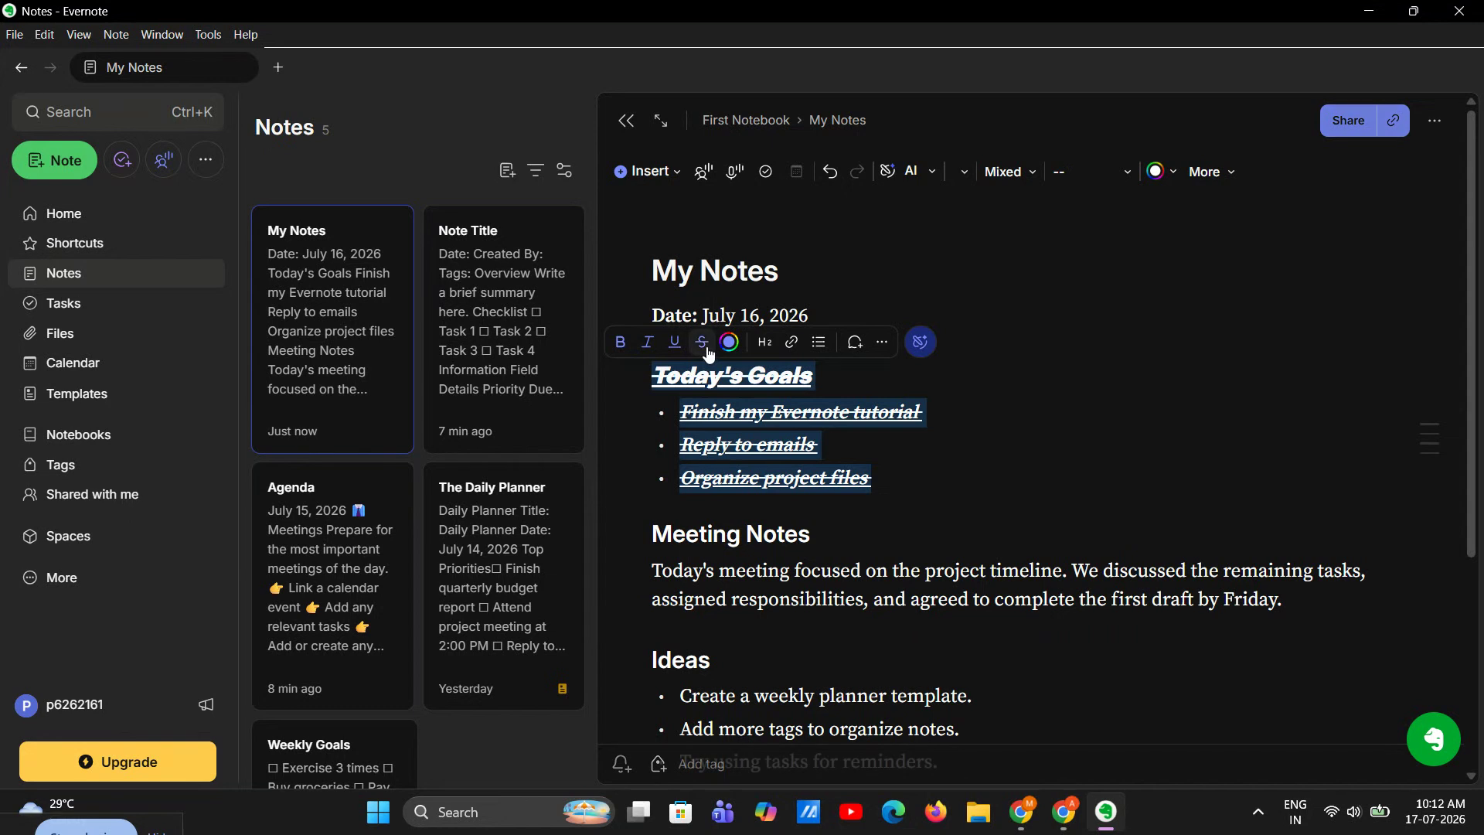
Remove the strikethrough, underline, italic and bold formatting from the Today's Goals heading and bullets.
left_click(704, 348)
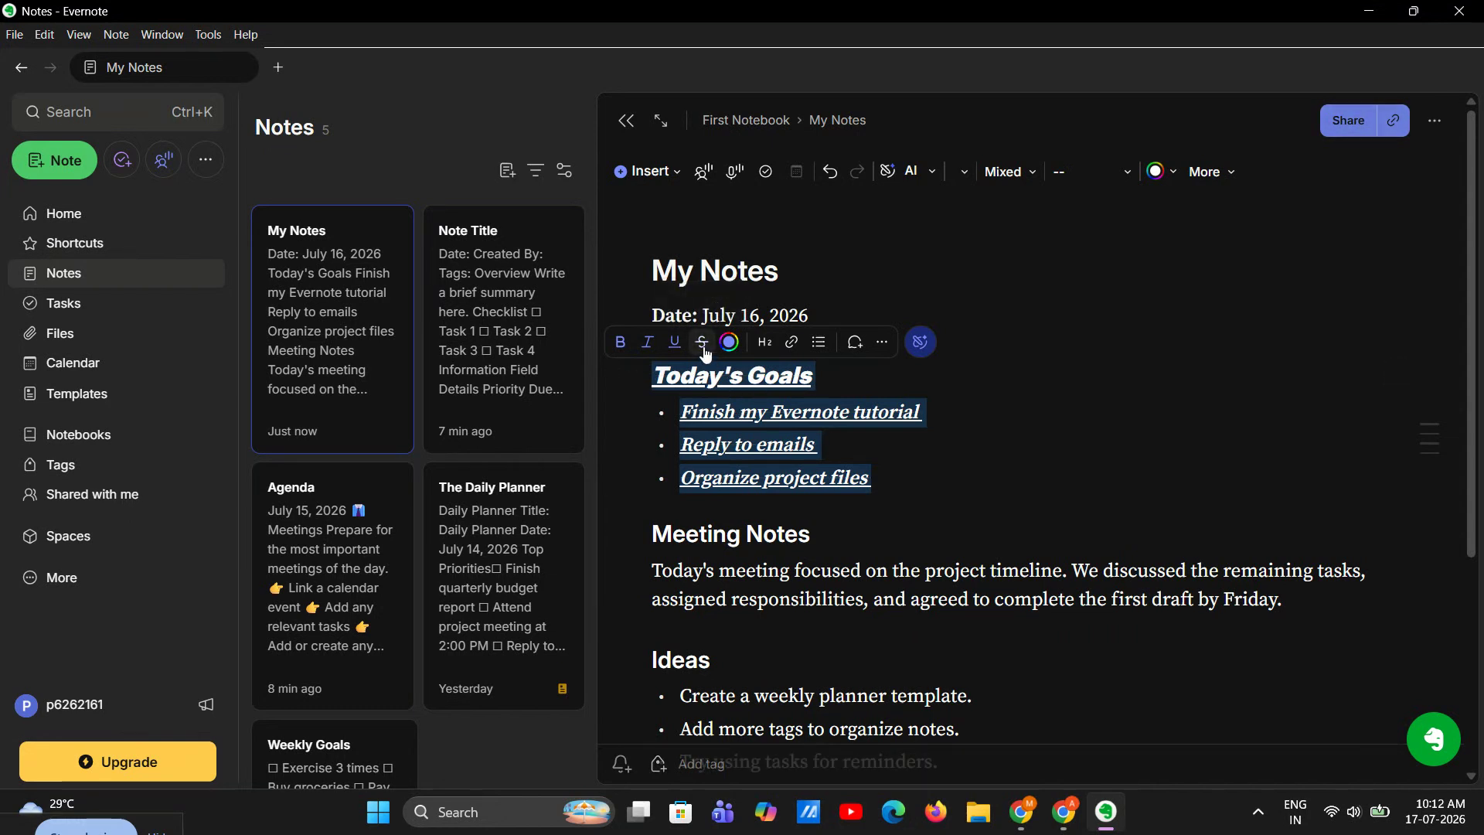
left_click(677, 344)
left_click(647, 346)
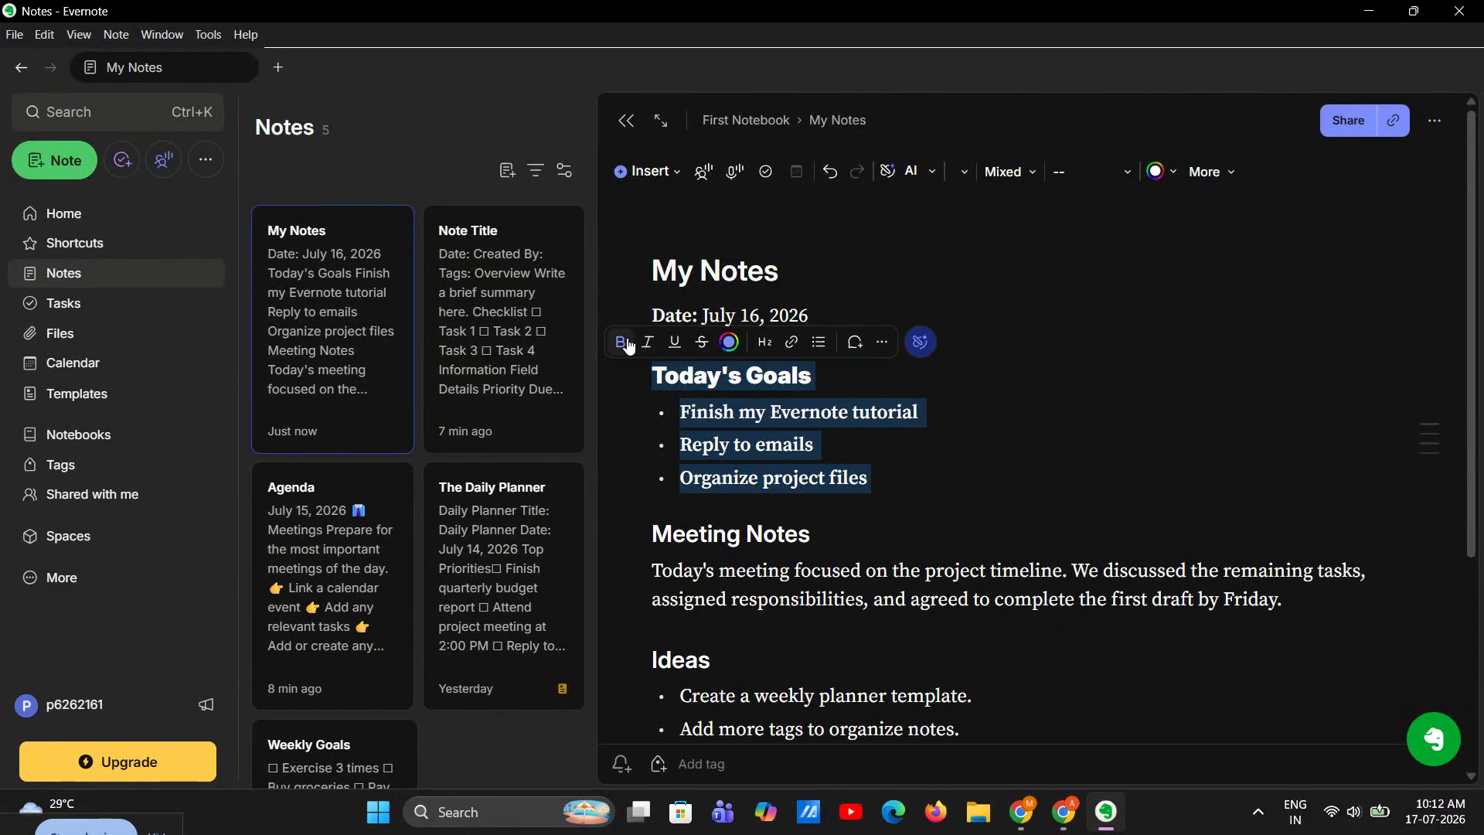
left_click(620, 342)
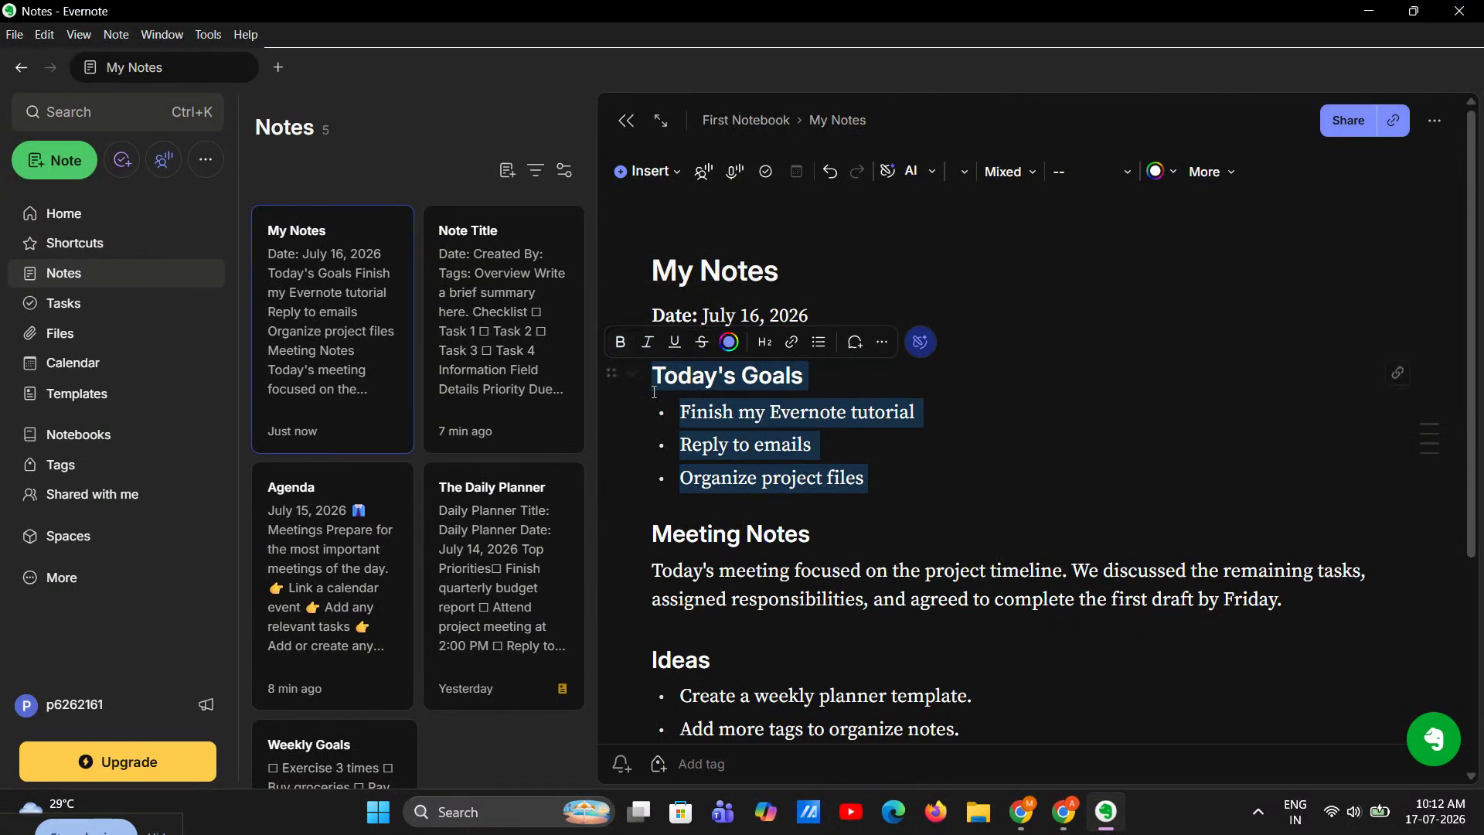
Try the small, extra small and large heading styles on the selected Today's Goals heading and bullets.
left_click(765, 344)
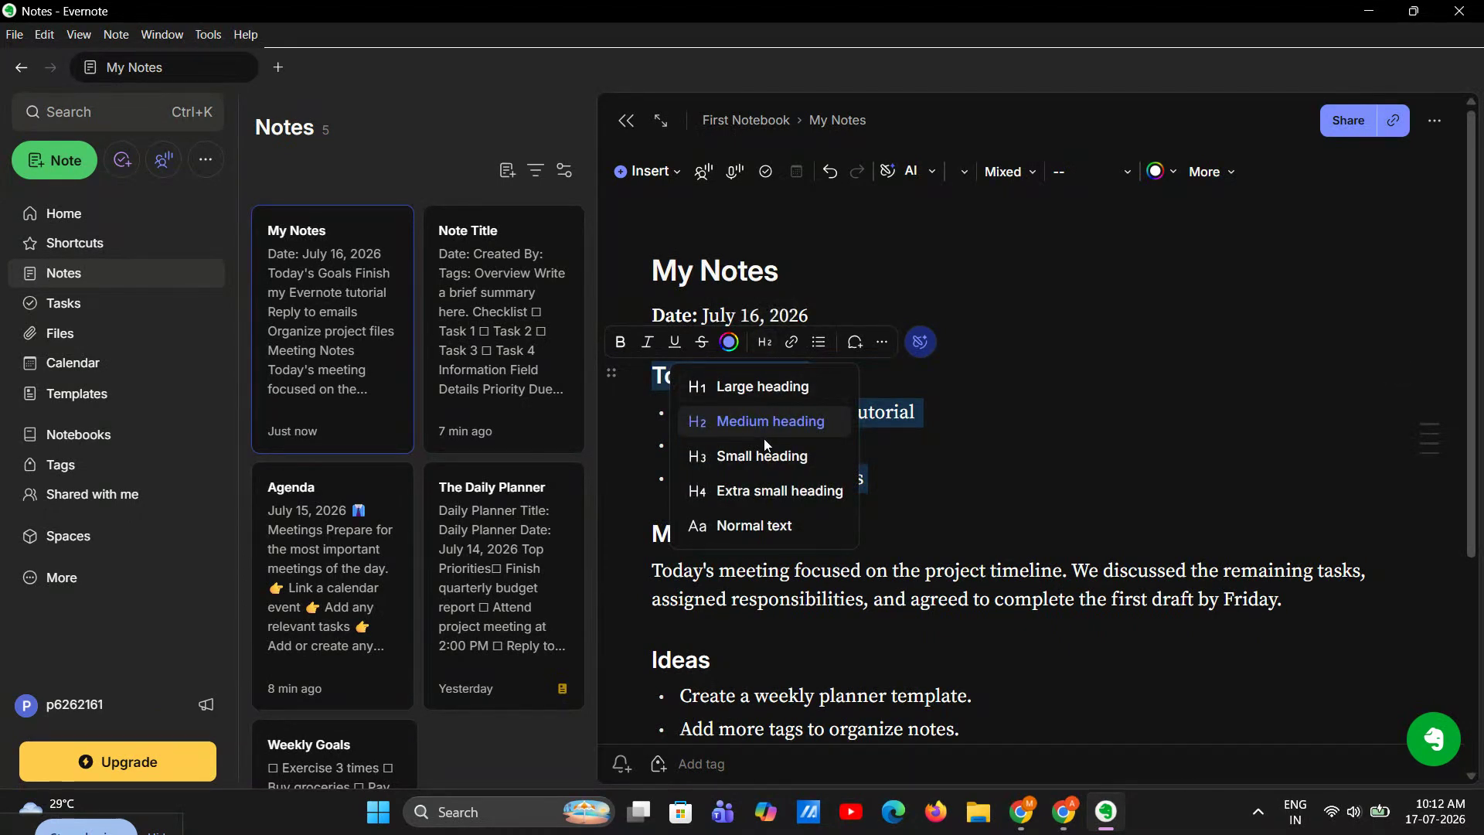
scroll(763, 438, "down", 4)
scroll(765, 436, "up", 4)
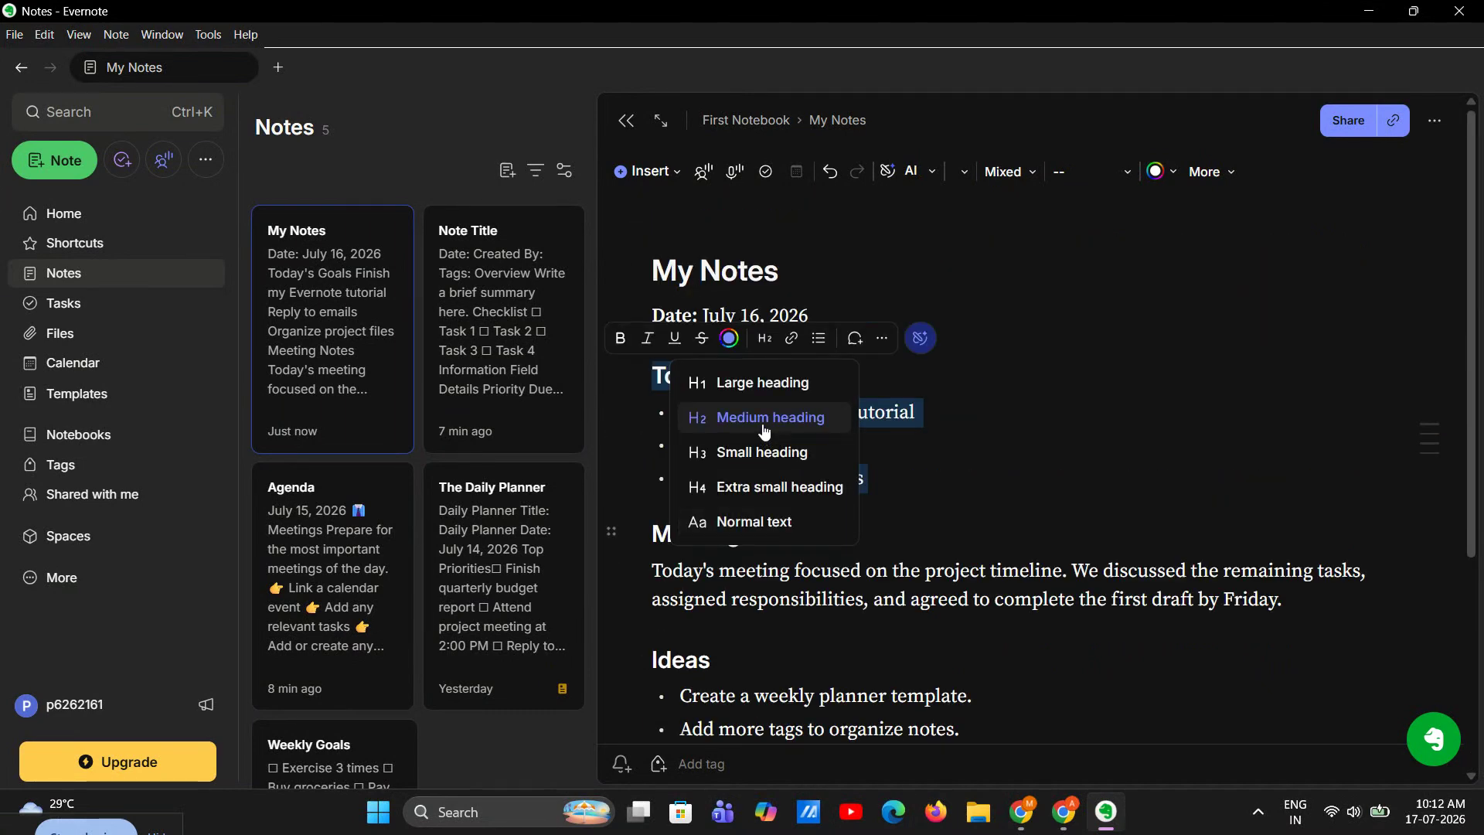
left_click(782, 452)
left_click(764, 337)
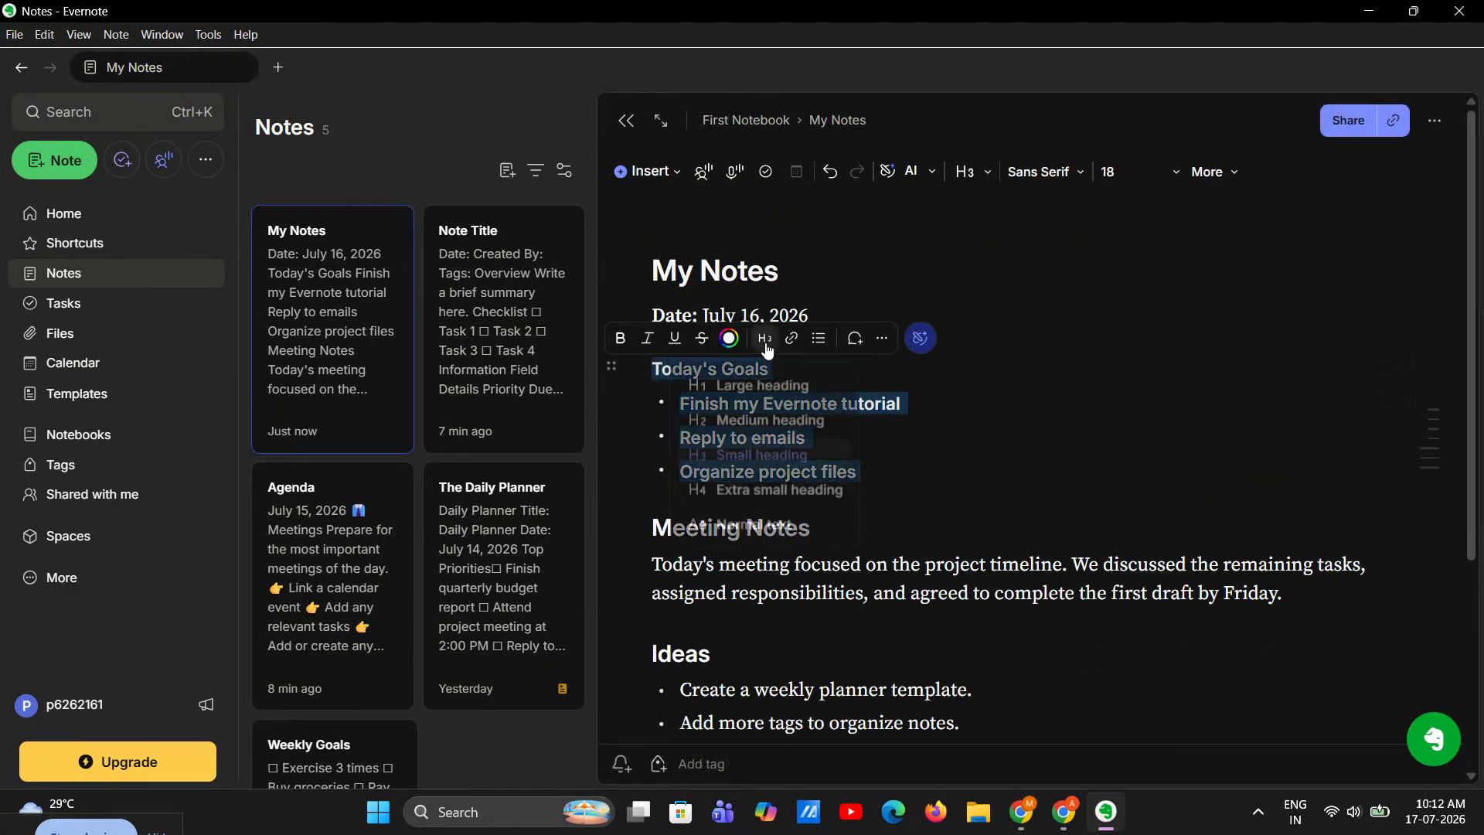
left_click(758, 489)
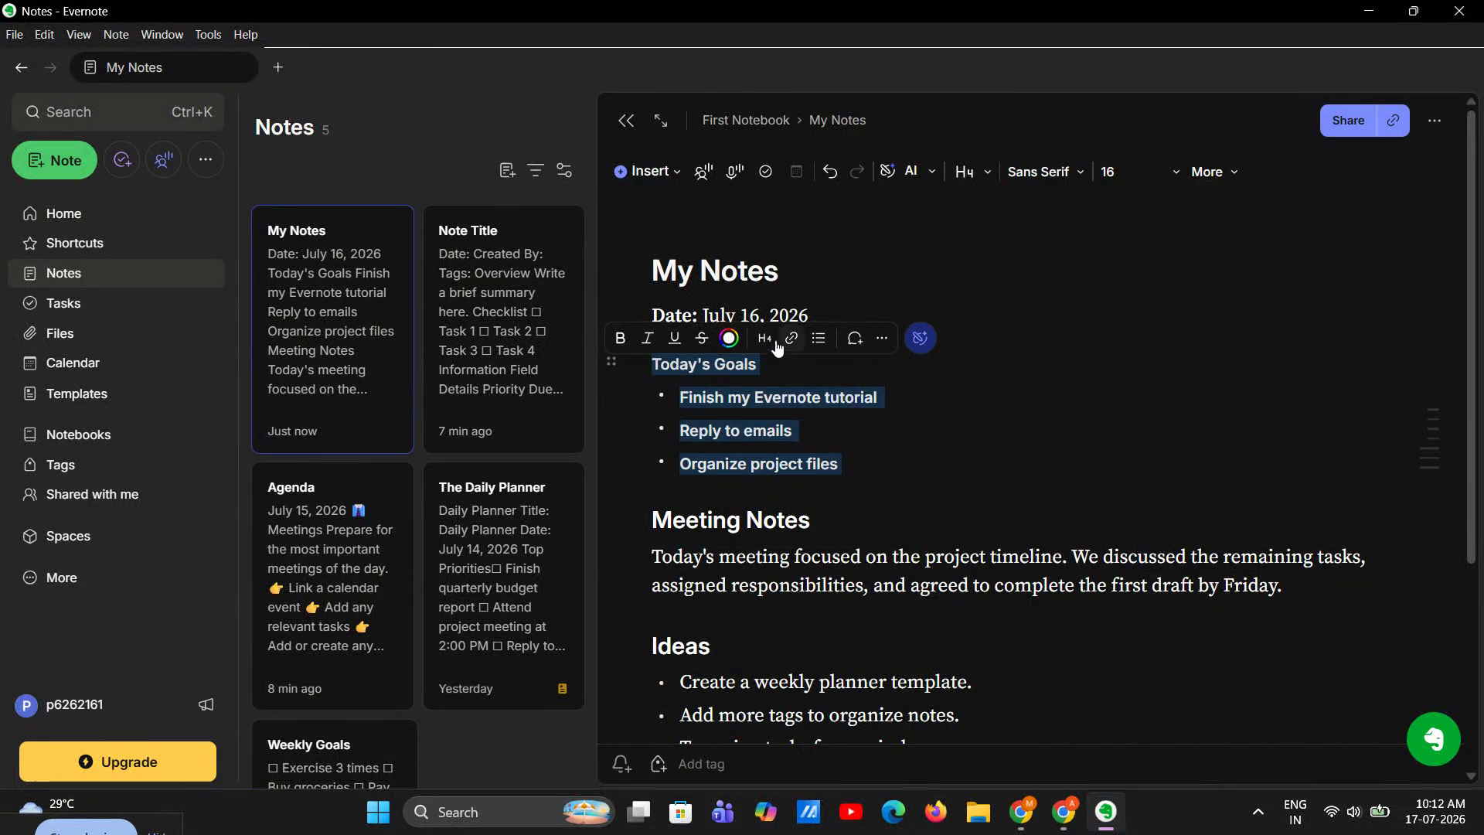
left_click(765, 337)
left_click(756, 384)
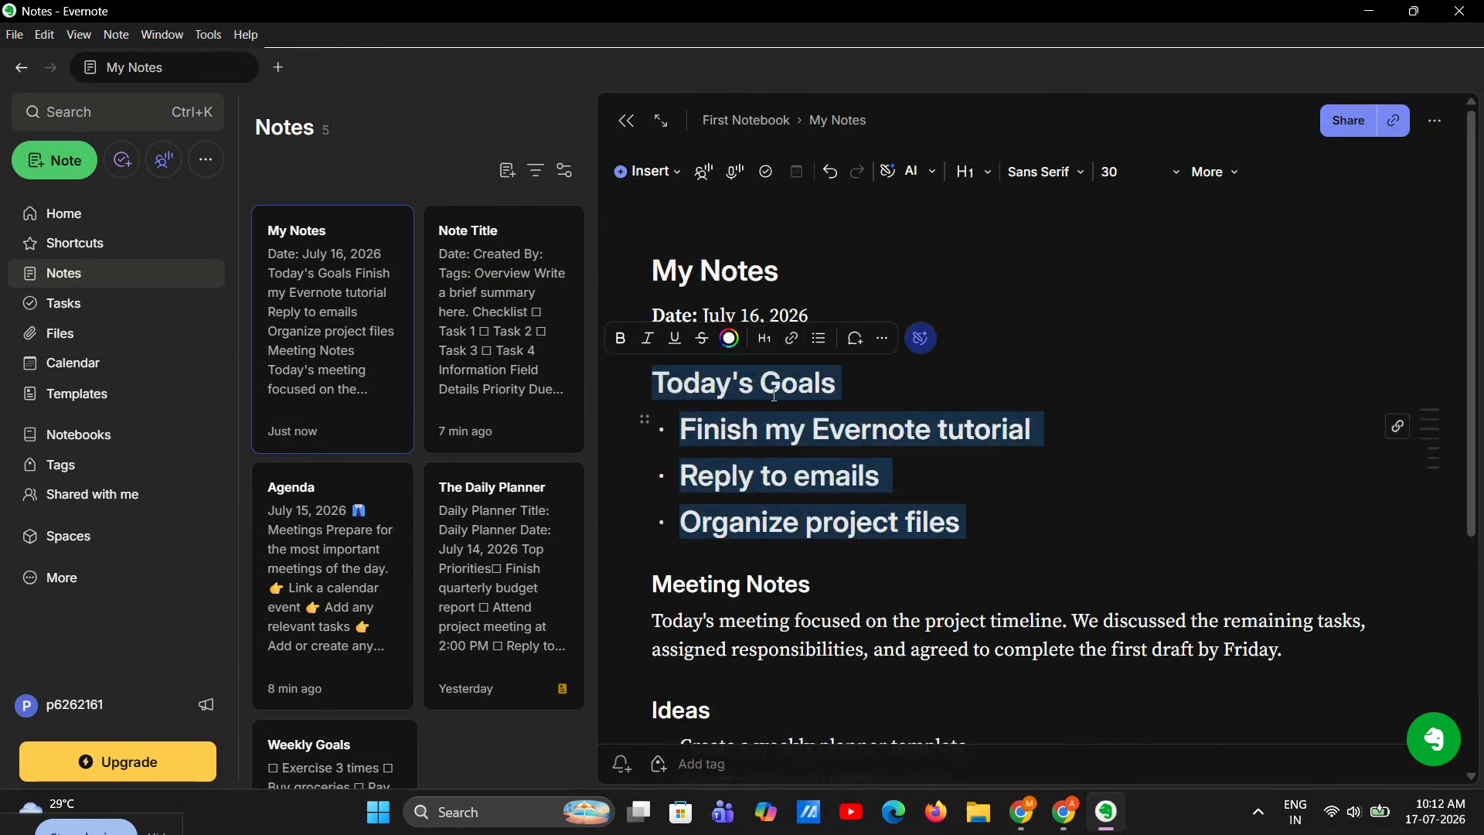
Set the Today's Goals heading and bullets to the medium heading style with gray text color.
left_click(764, 337)
left_click(768, 418)
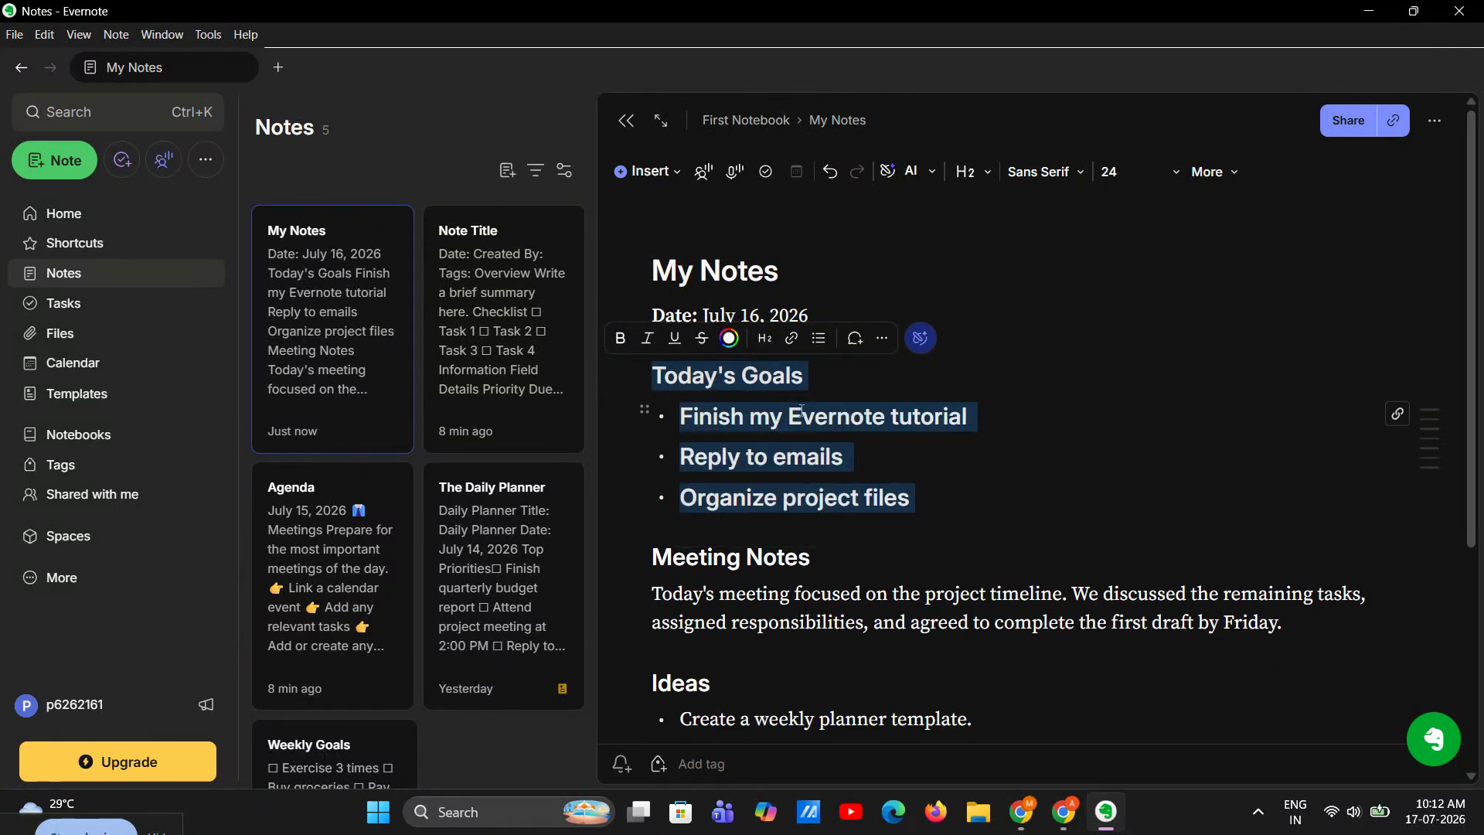
left_click(729, 338)
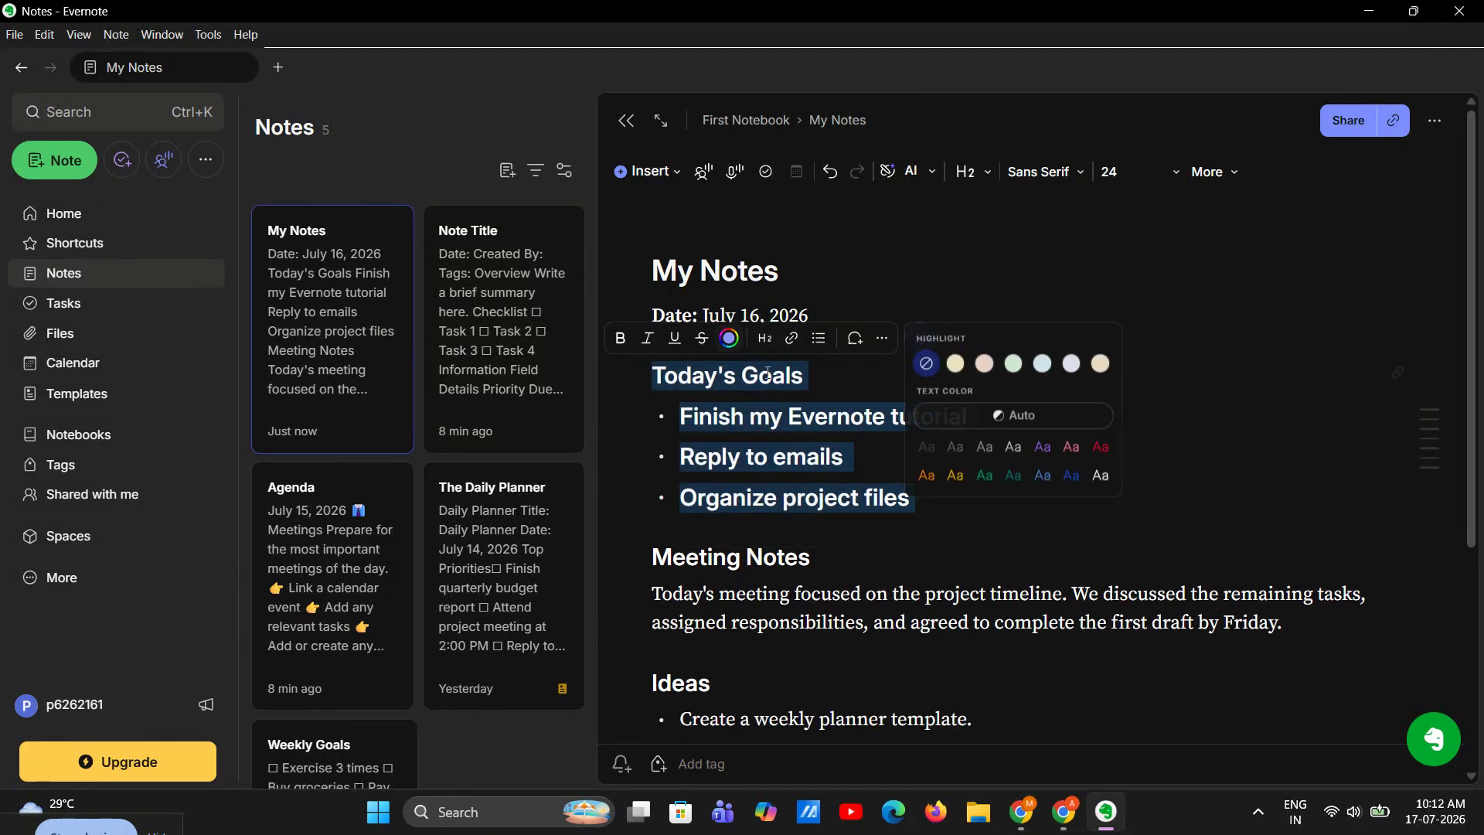
left_click(1013, 475)
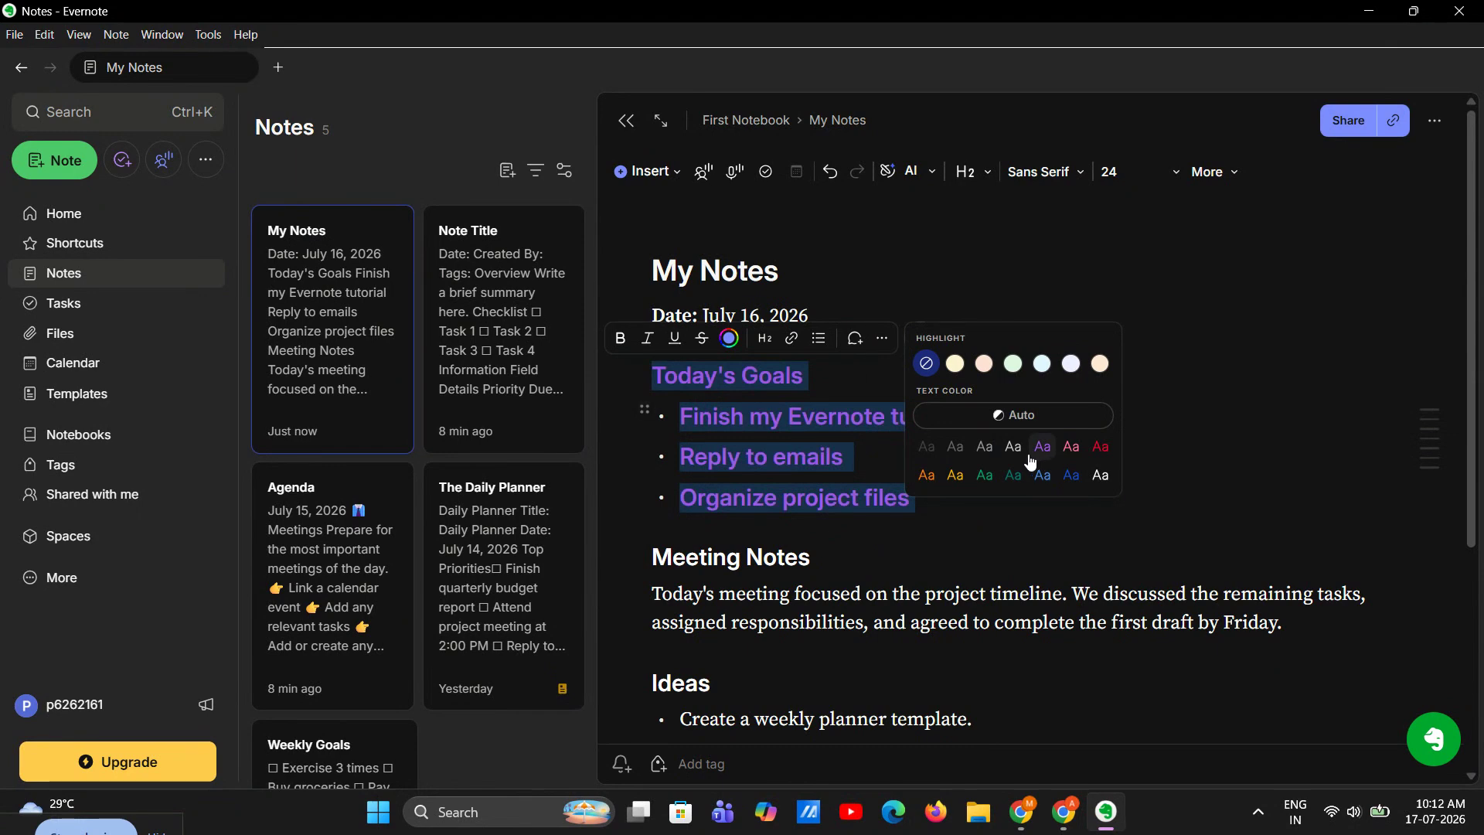
left_click(981, 454)
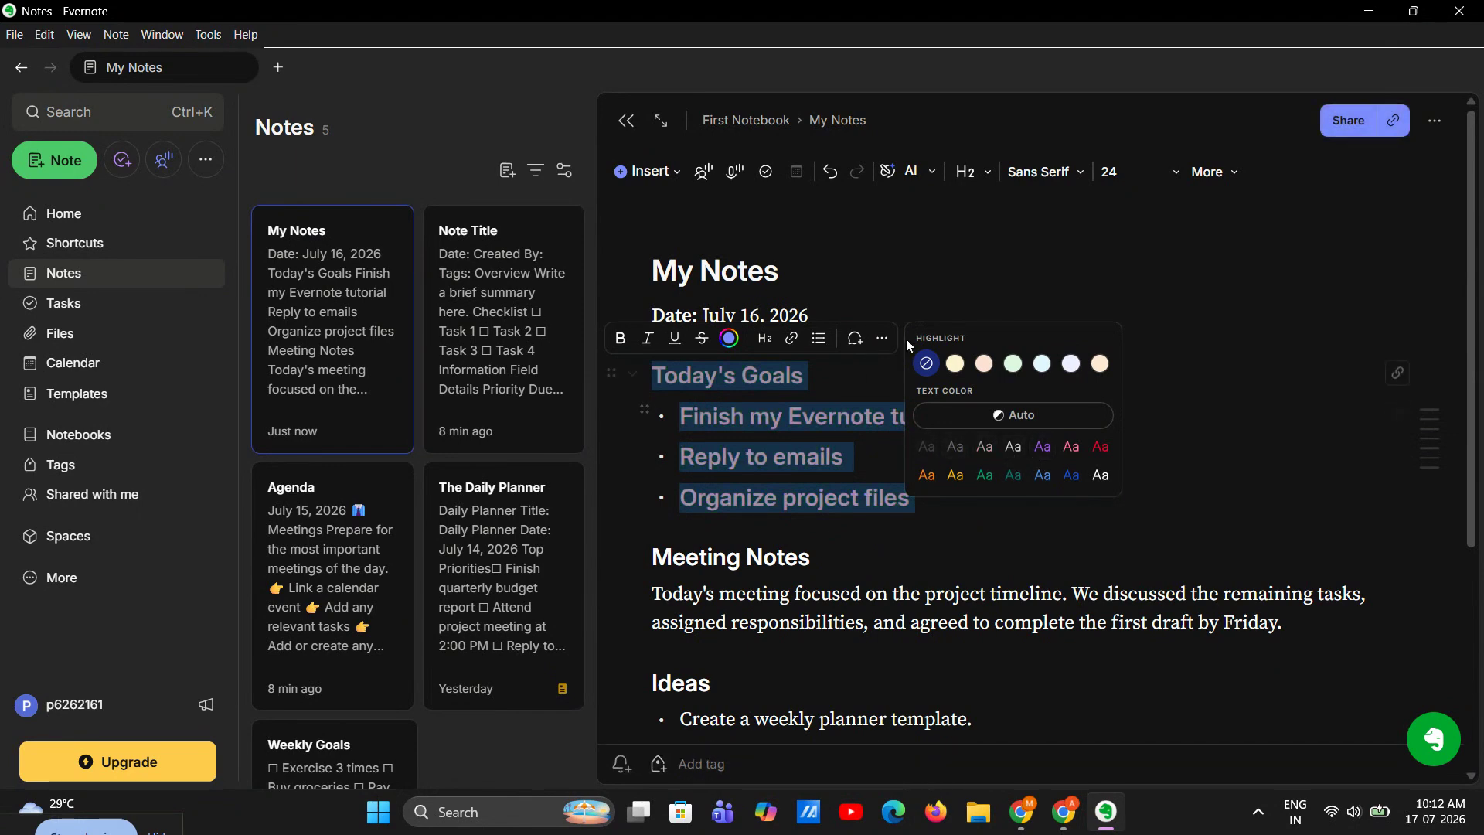
left_click(950, 275)
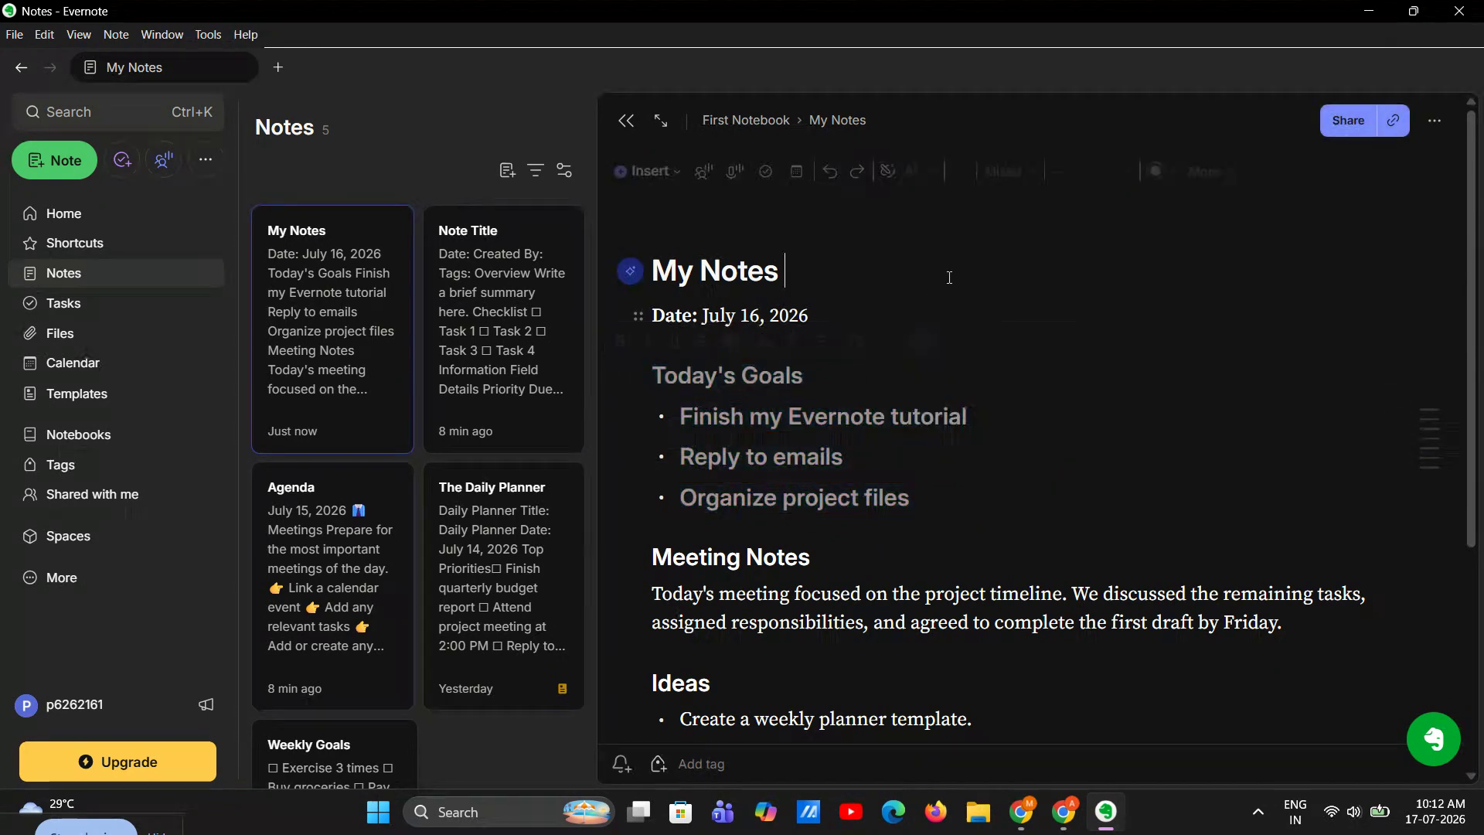
Look up the bullet list element with the slash command on a new line below Meeting Notes, and clear that line again.
left_click(815, 558)
left_click_drag(806, 558, 656, 558)
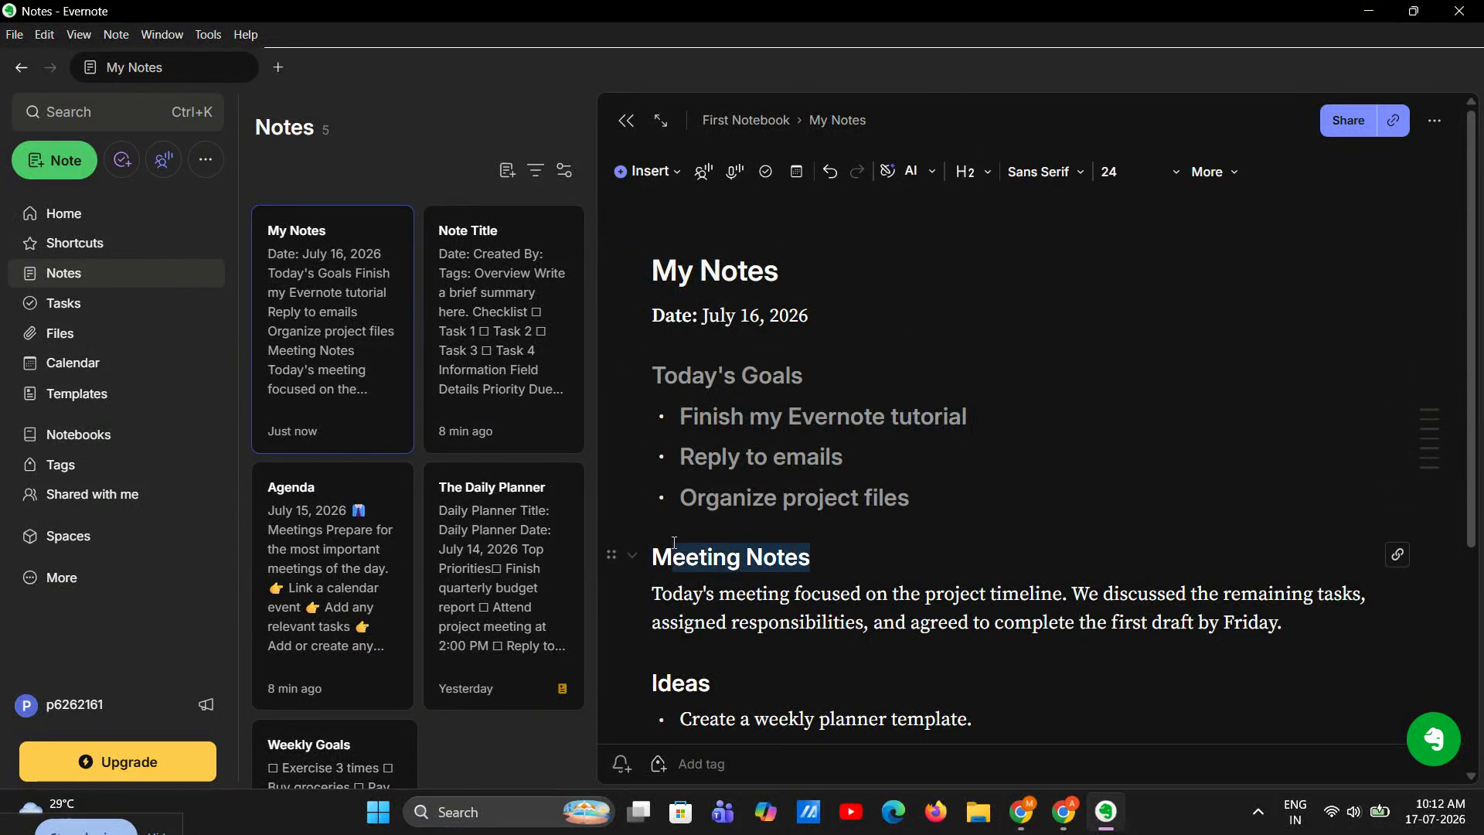
left_click(827, 550)
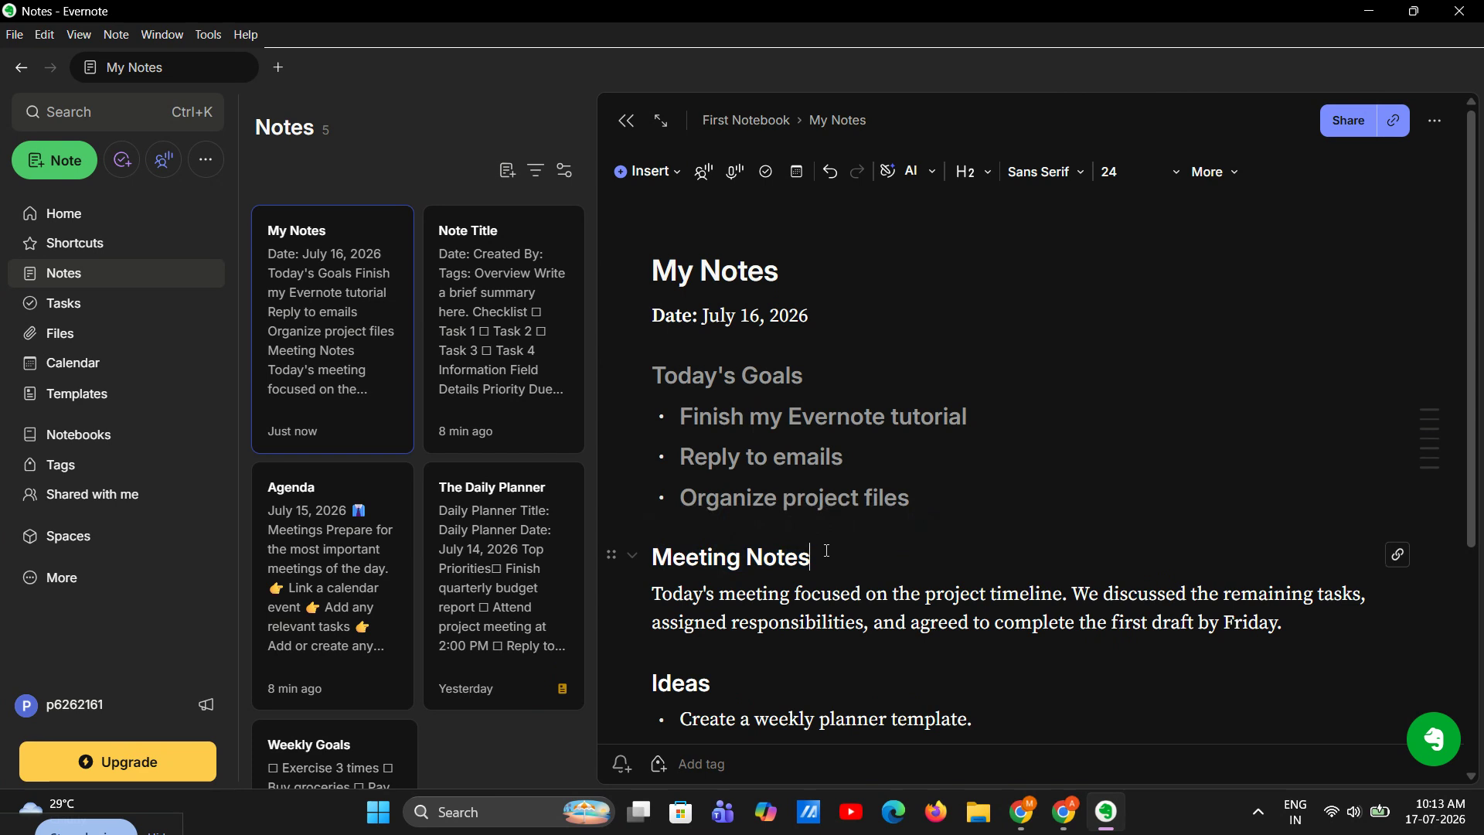
key("Return")
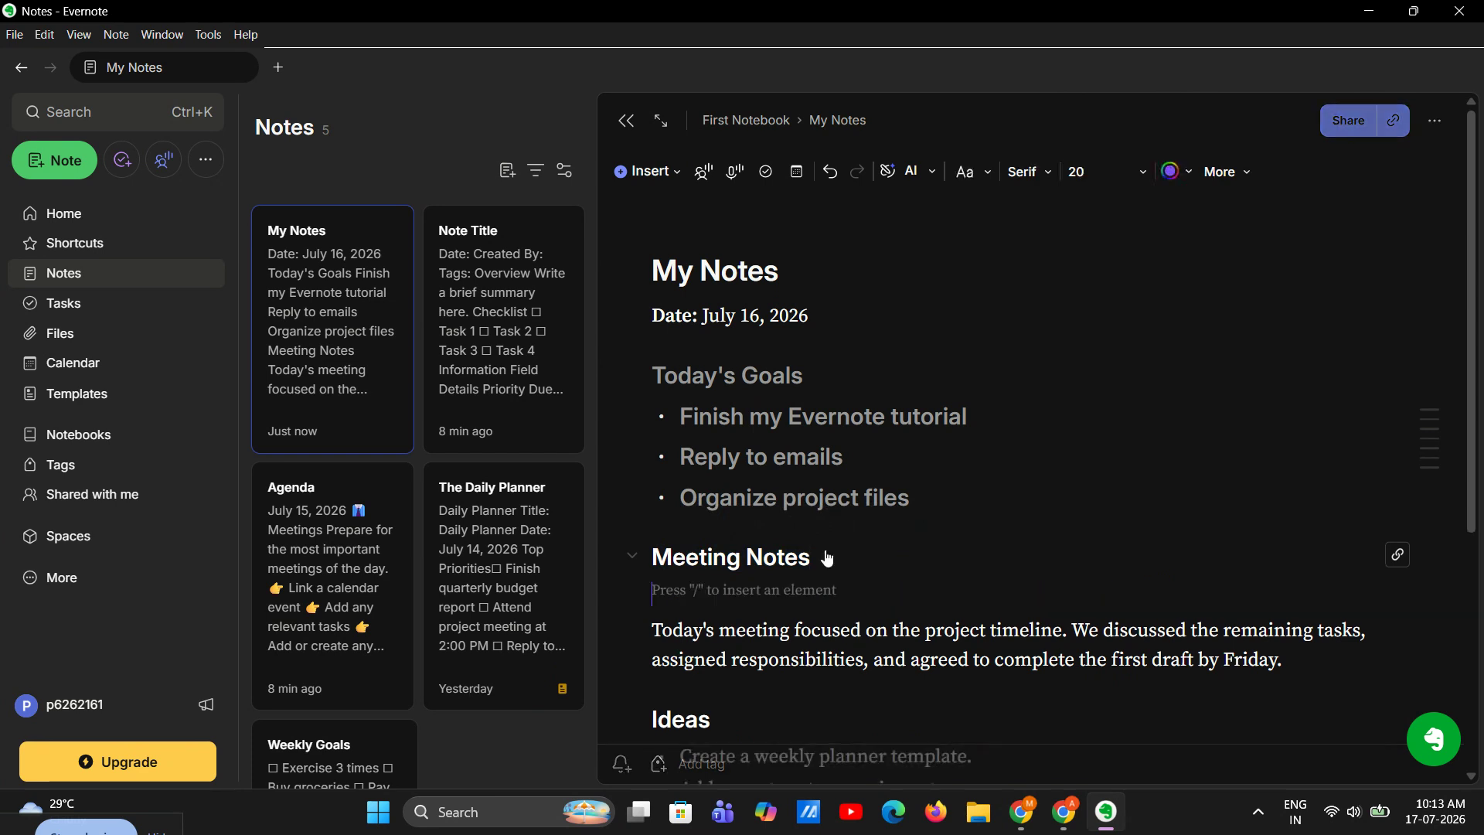
type("/bu")
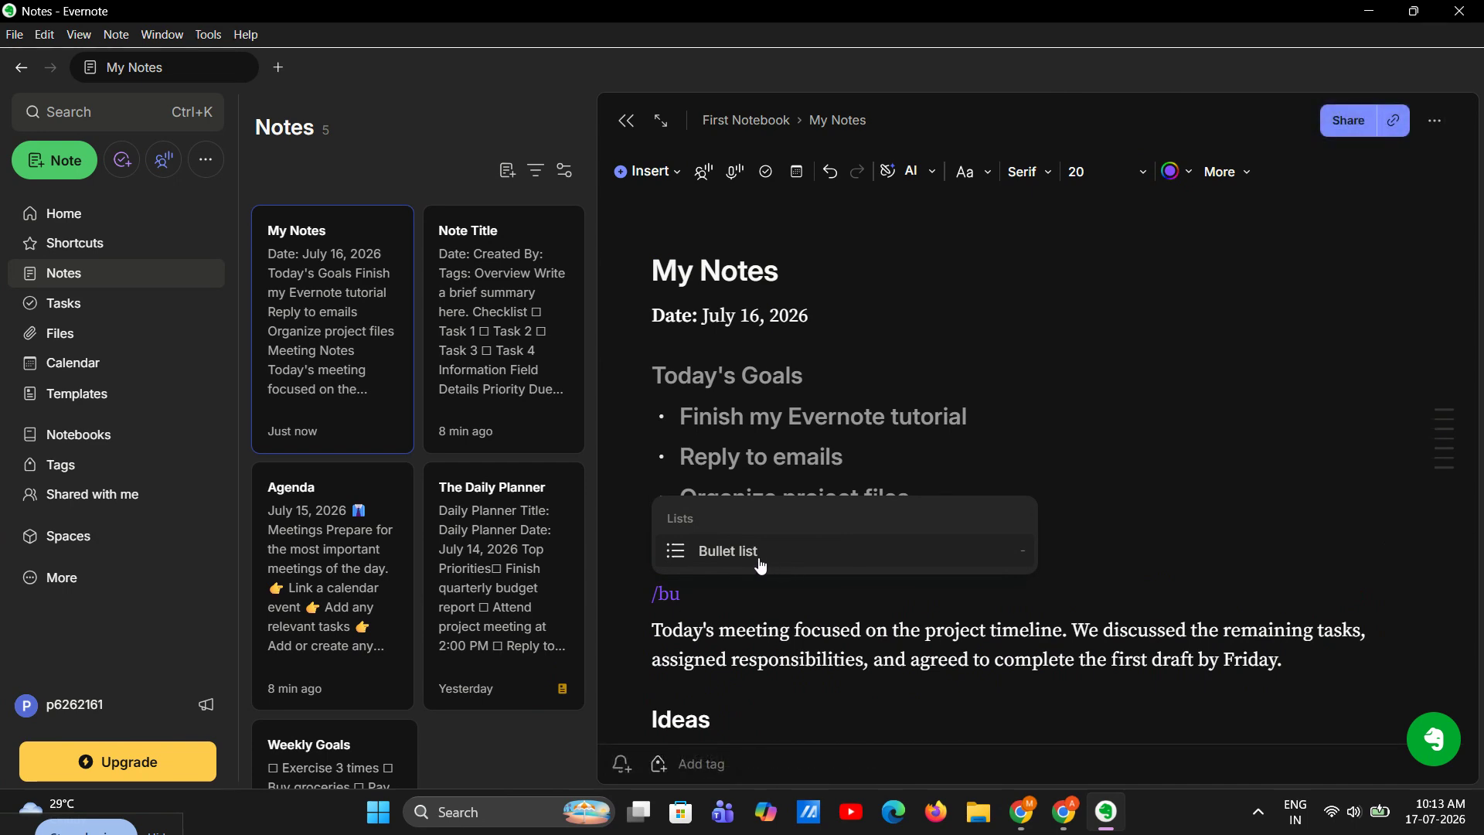
key("BackSpace")
key("BackSpace")
key("BackSpace")
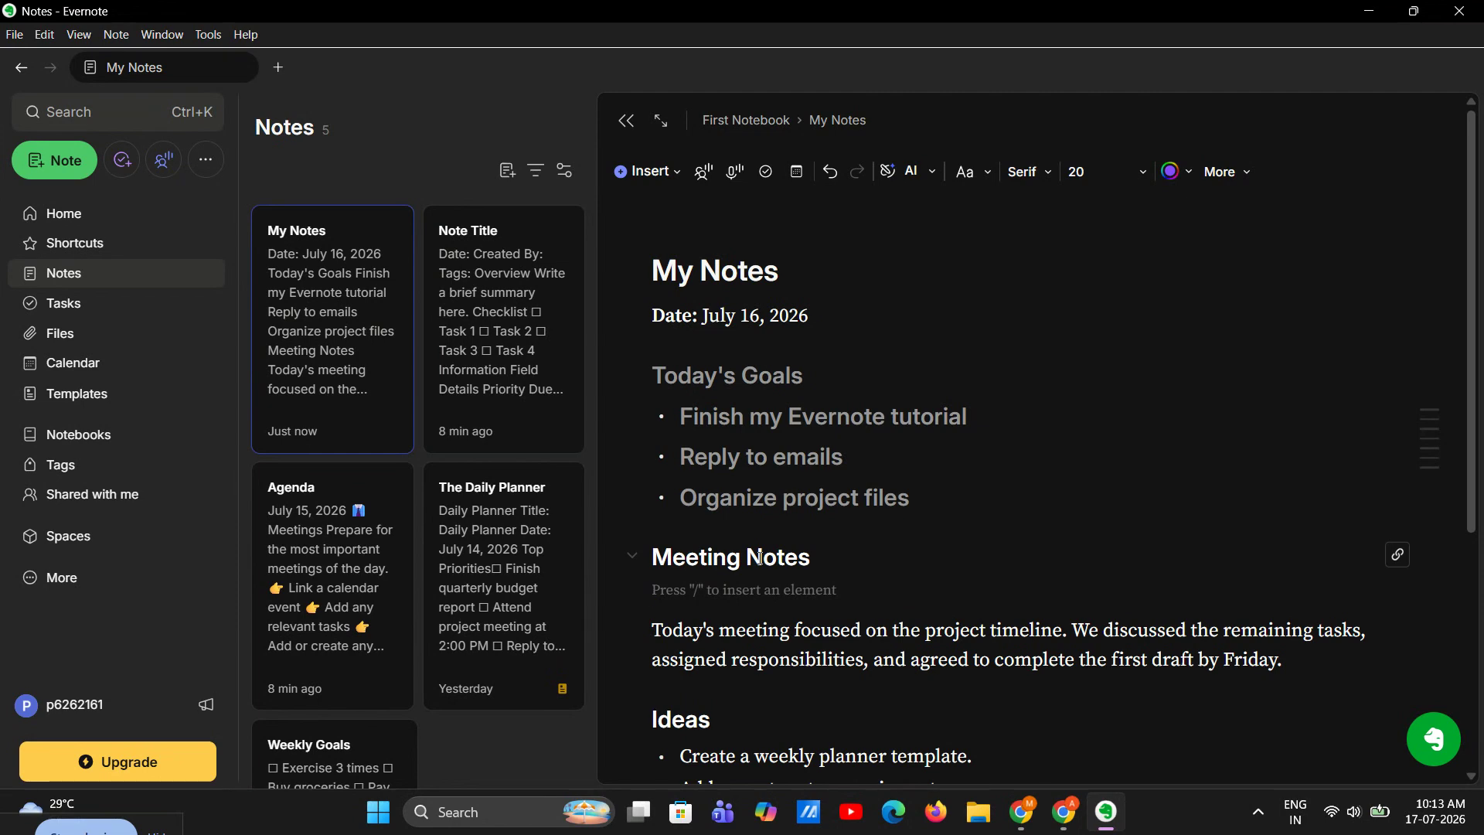
key("BackSpace")
Look up the file element with the slash command "/fil" on a new line below the Reminder text, and erase the command.
scroll(759, 557, "down", 4)
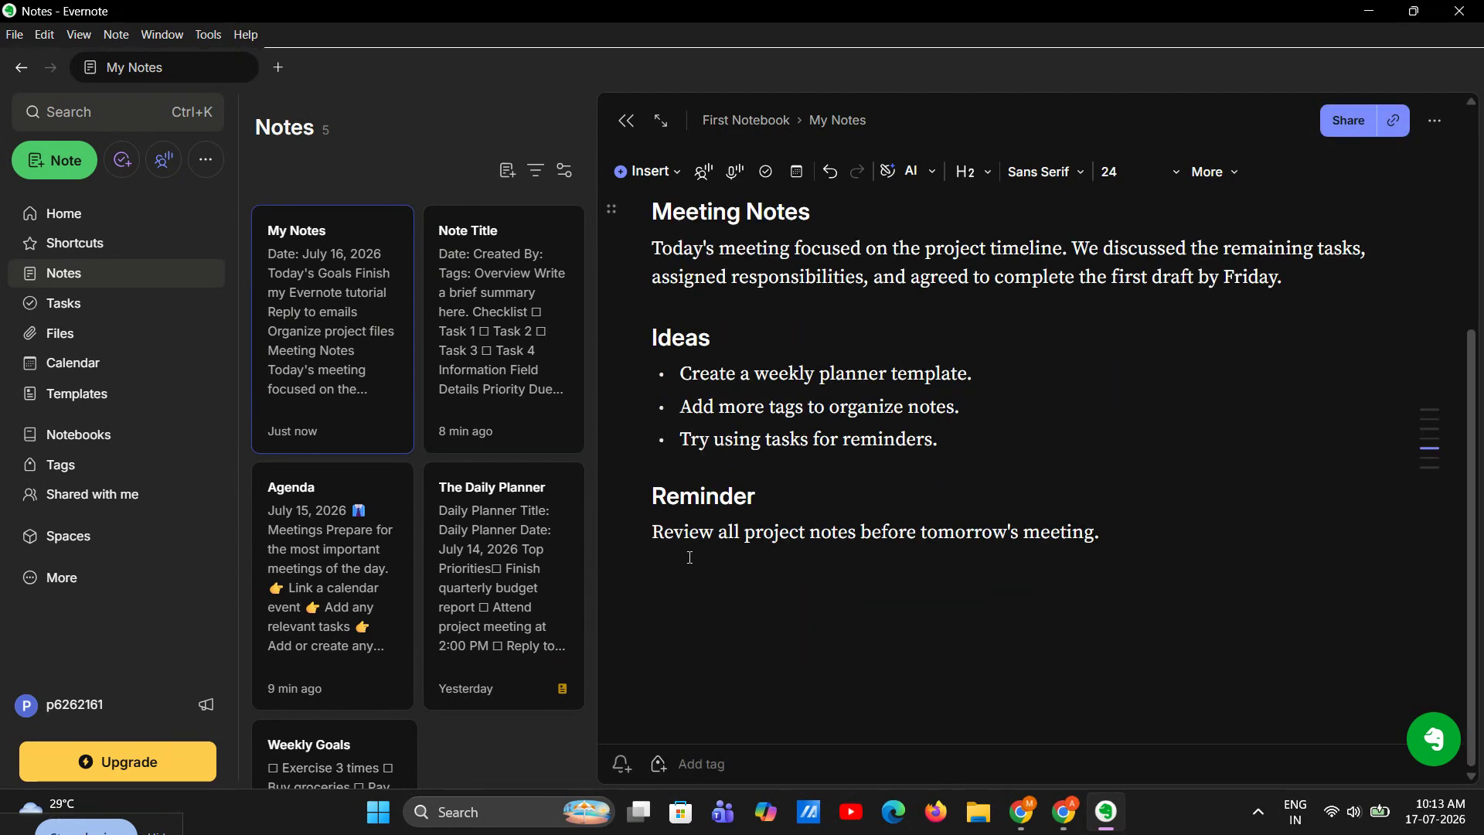
left_click(1117, 530)
key("Return")
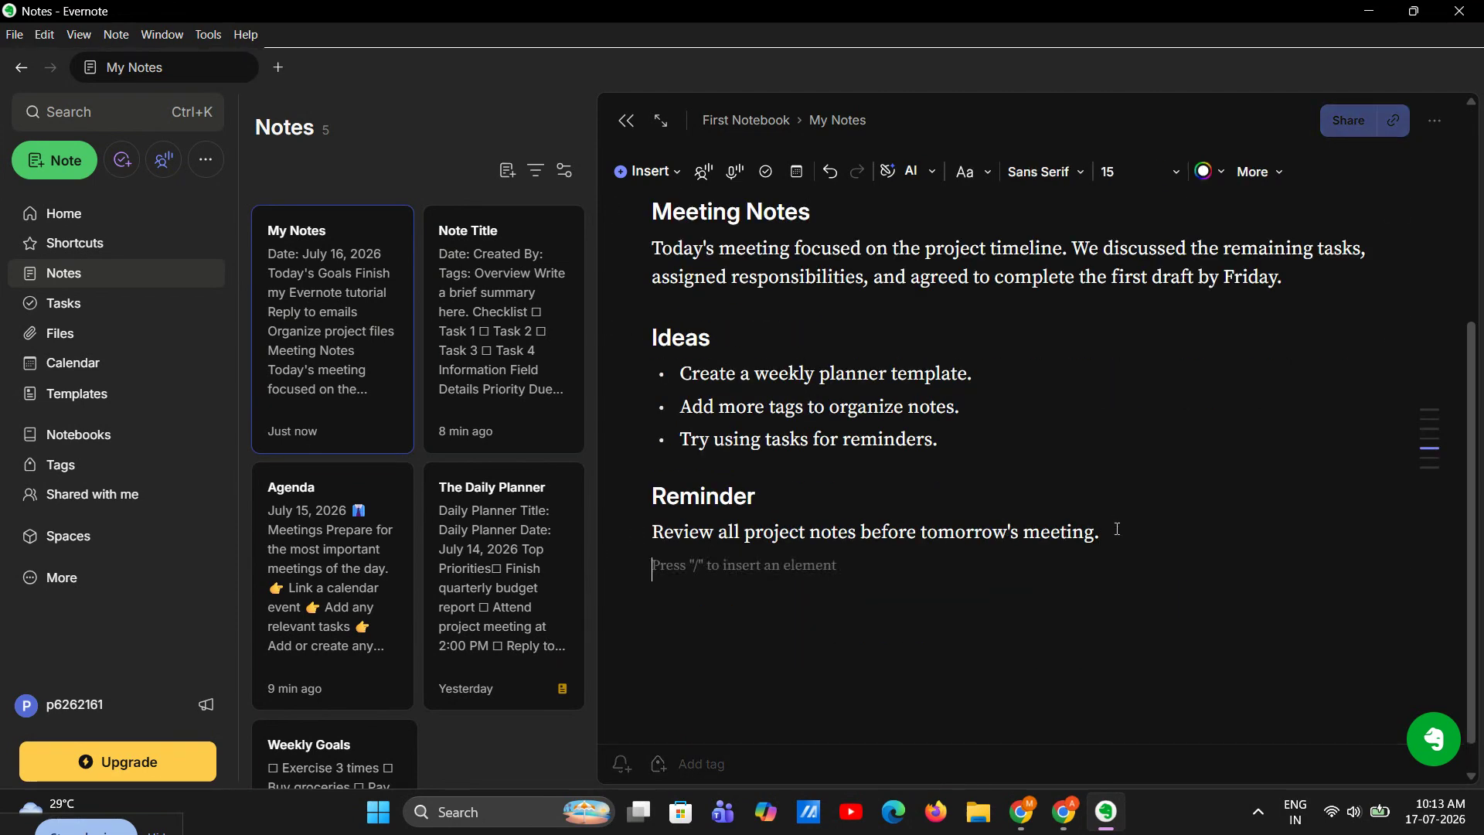
type("/")
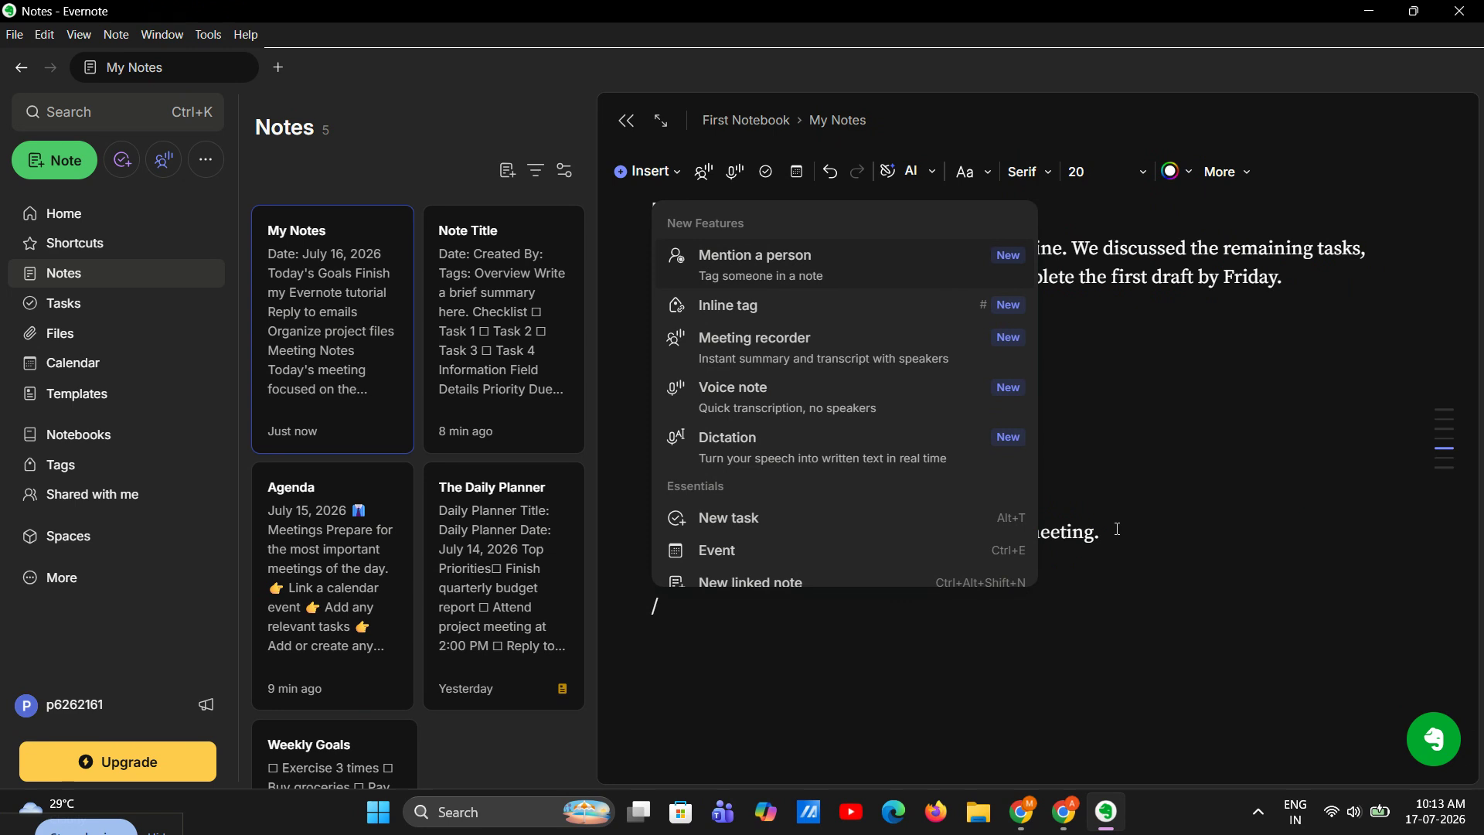
type("fil")
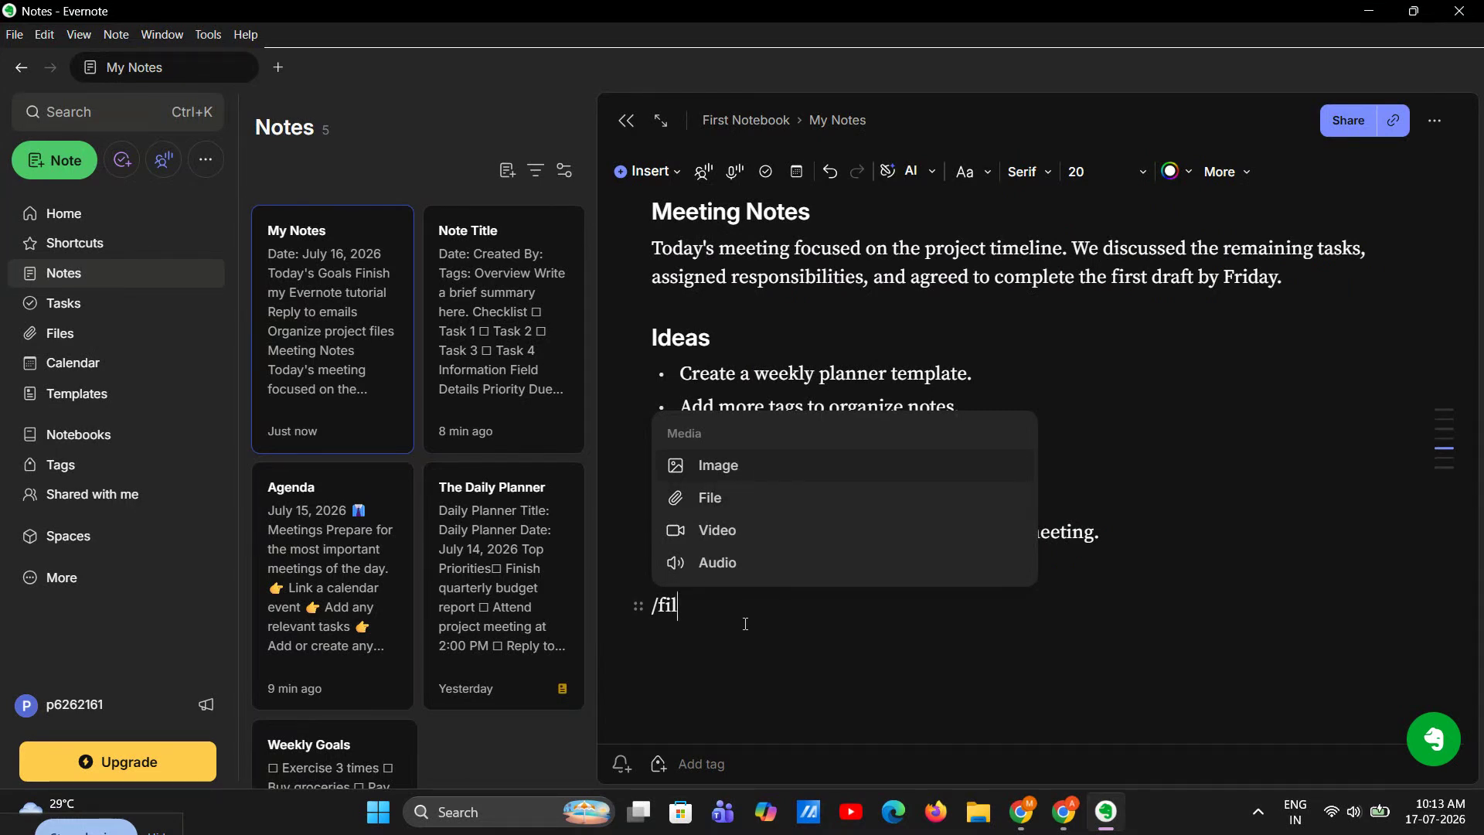
key("BackSpace")
key("BackSpace")
key("BackSpace")
key("BackSpace")
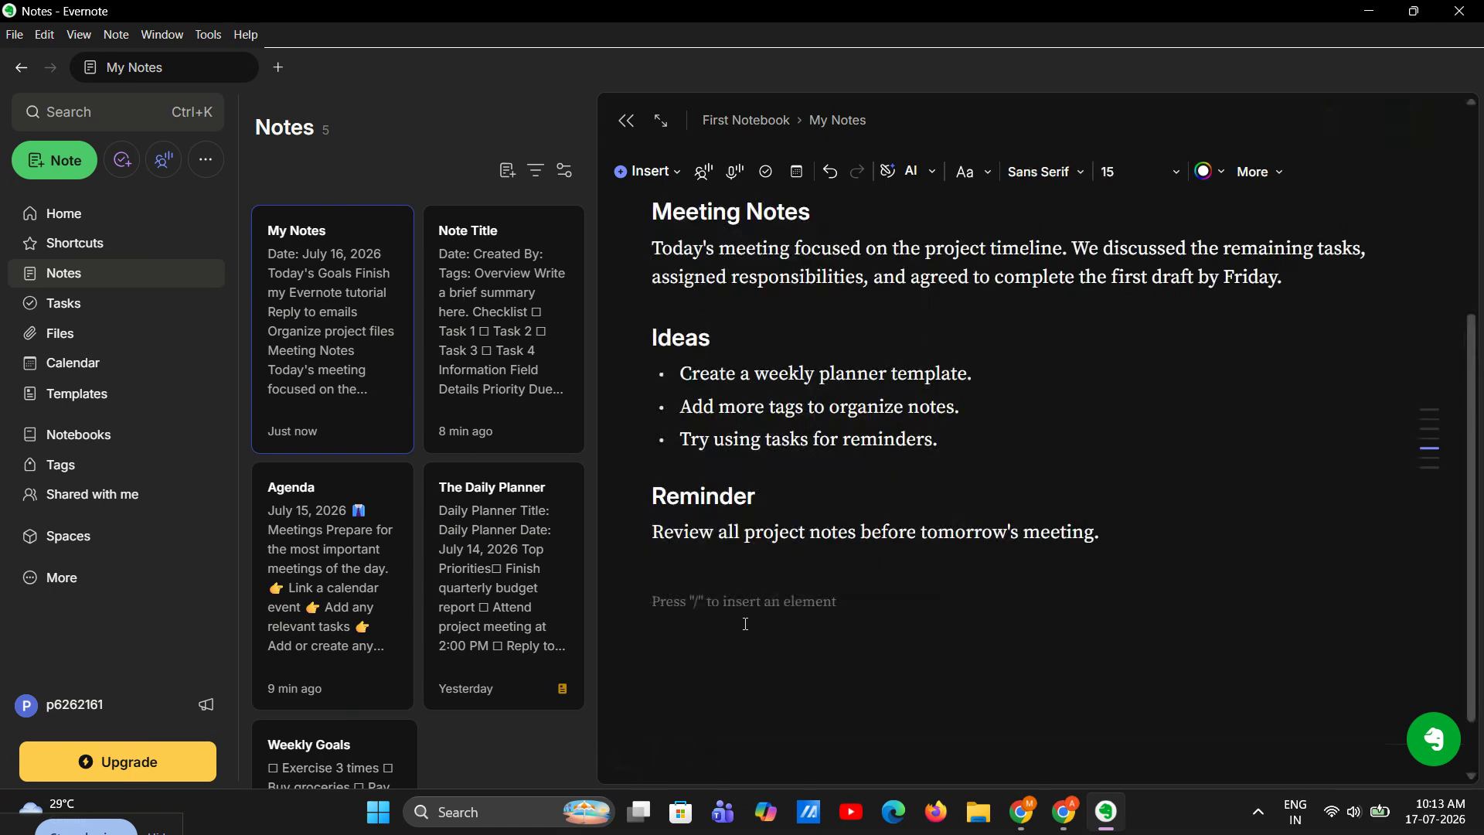
Insert a new task below the Reminder text using the slash command "/ta", and delete that task again.
type("/ta")
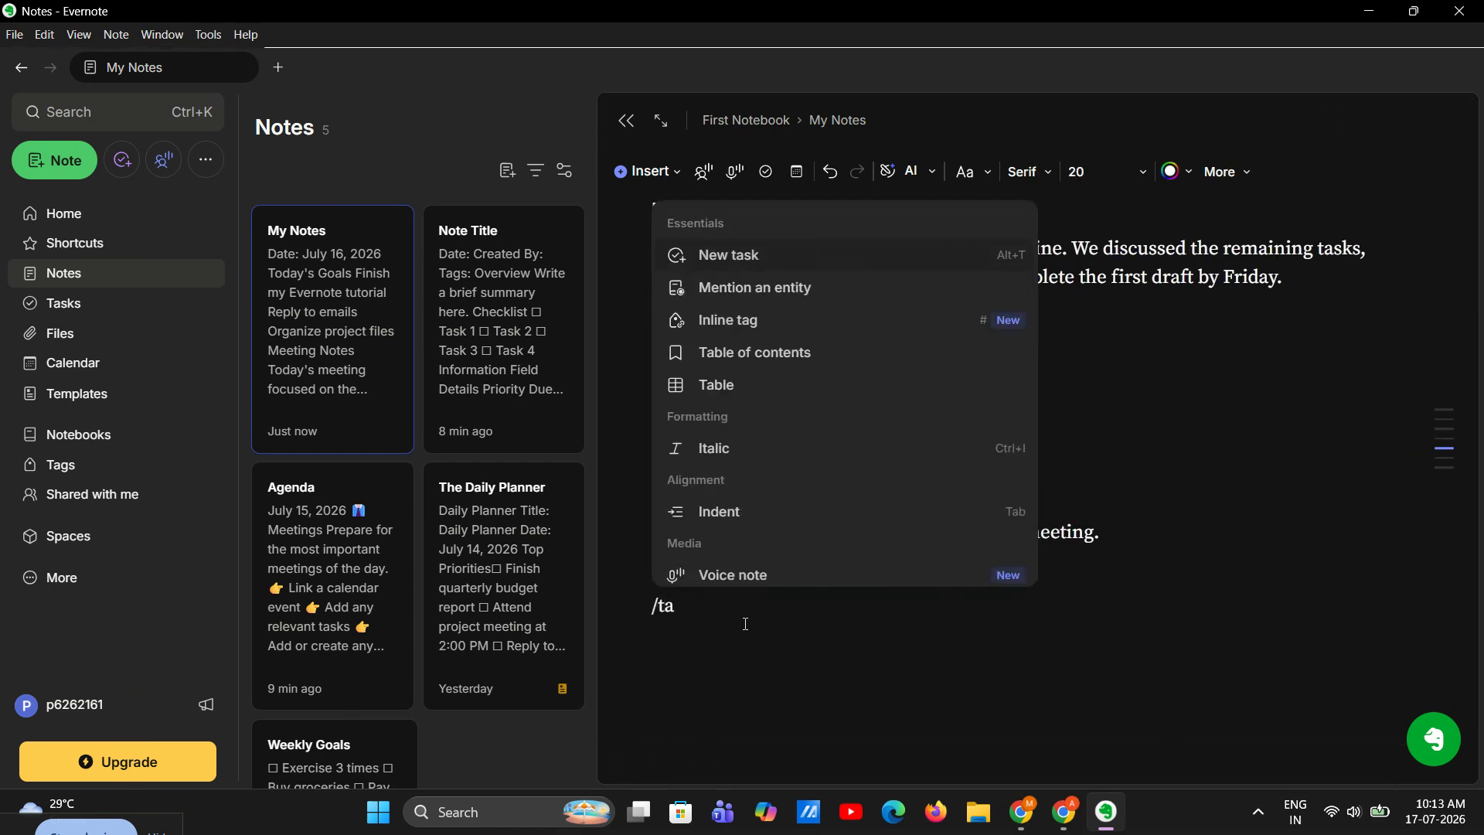
left_click(722, 255)
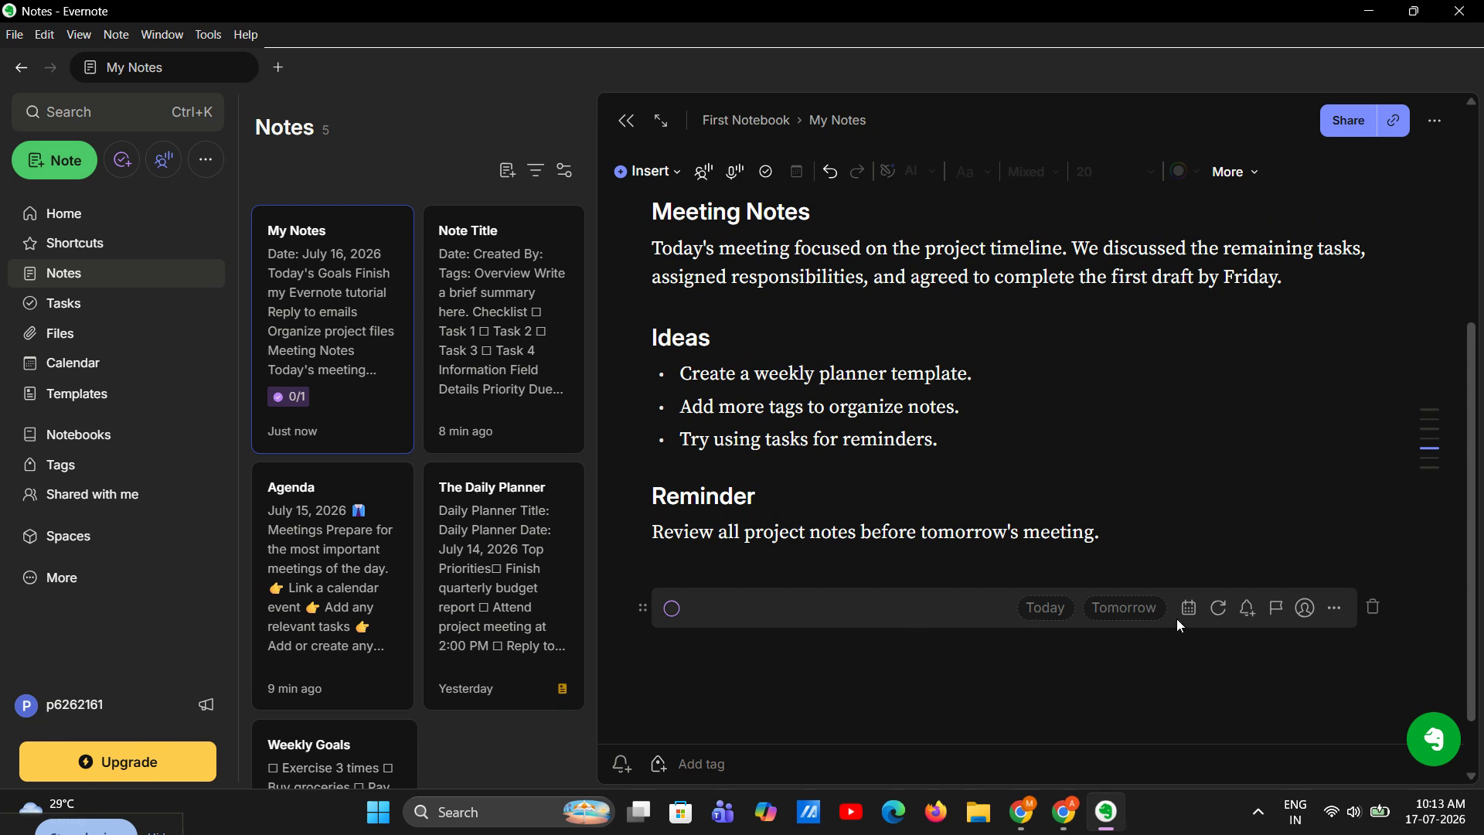
left_click(1373, 607)
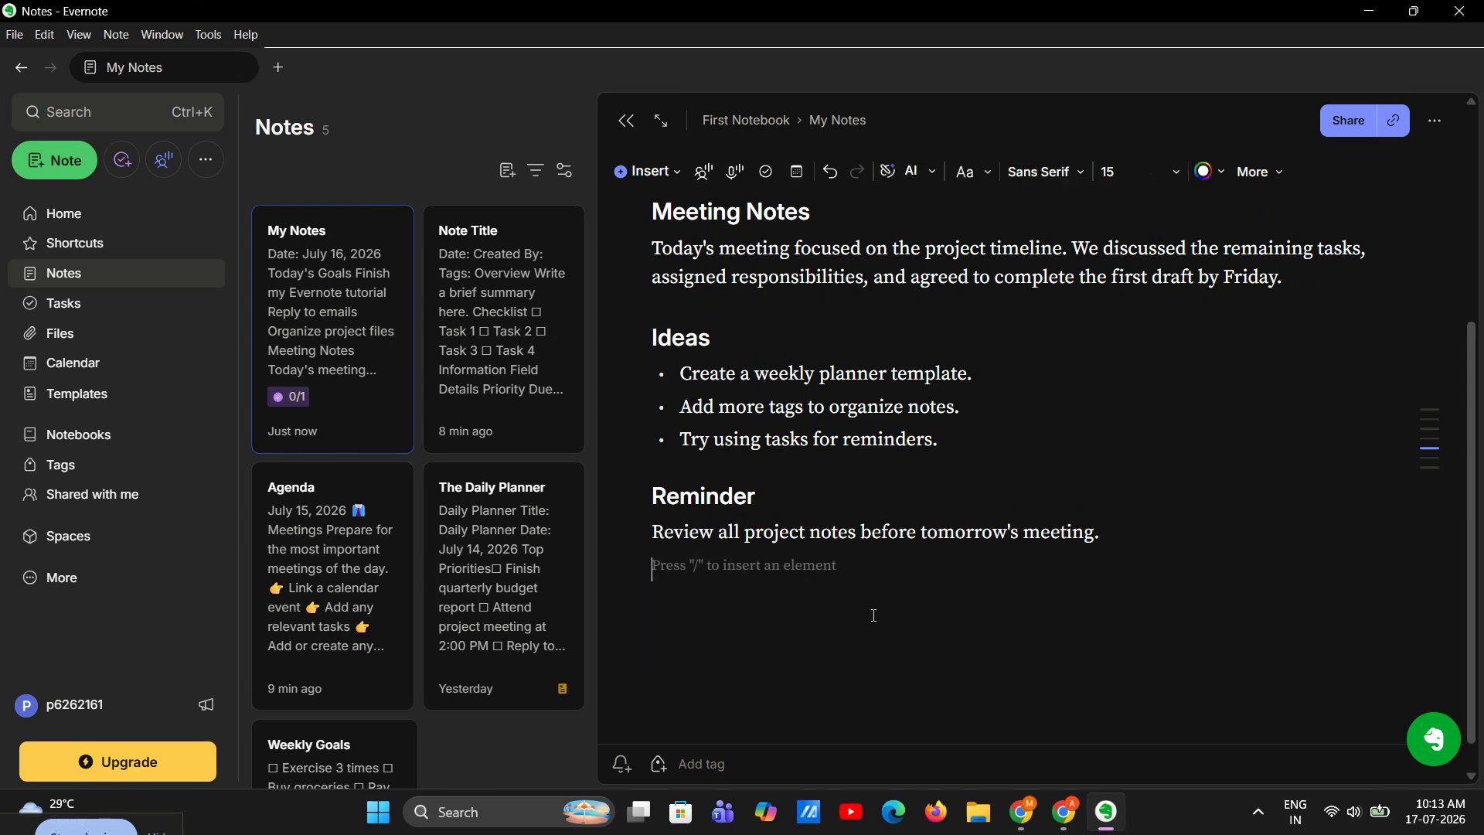
Insert a table below the Reminder text using the slash command "/tab", and delete the table again.
type("/tab")
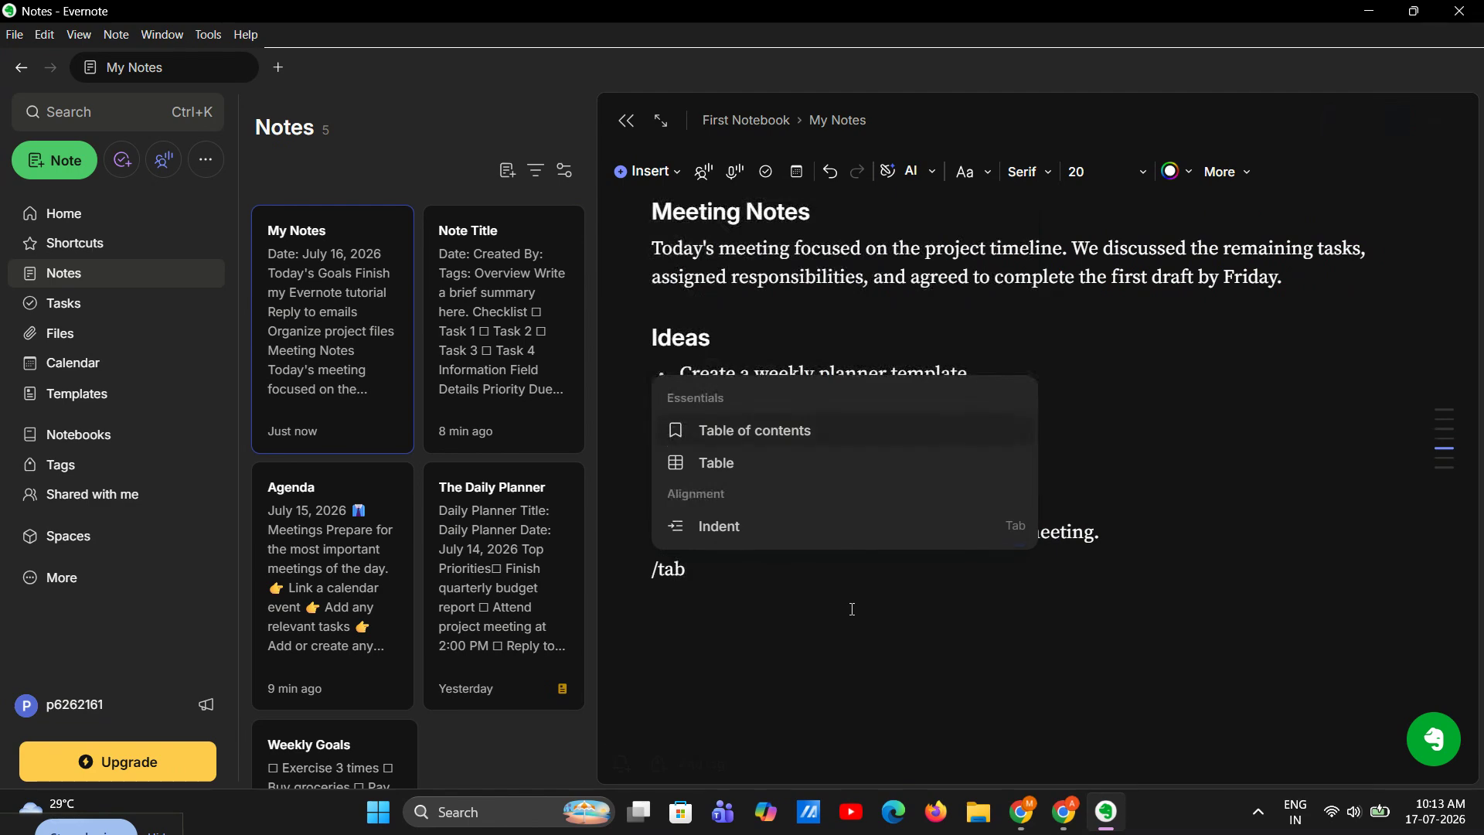
left_click(740, 462)
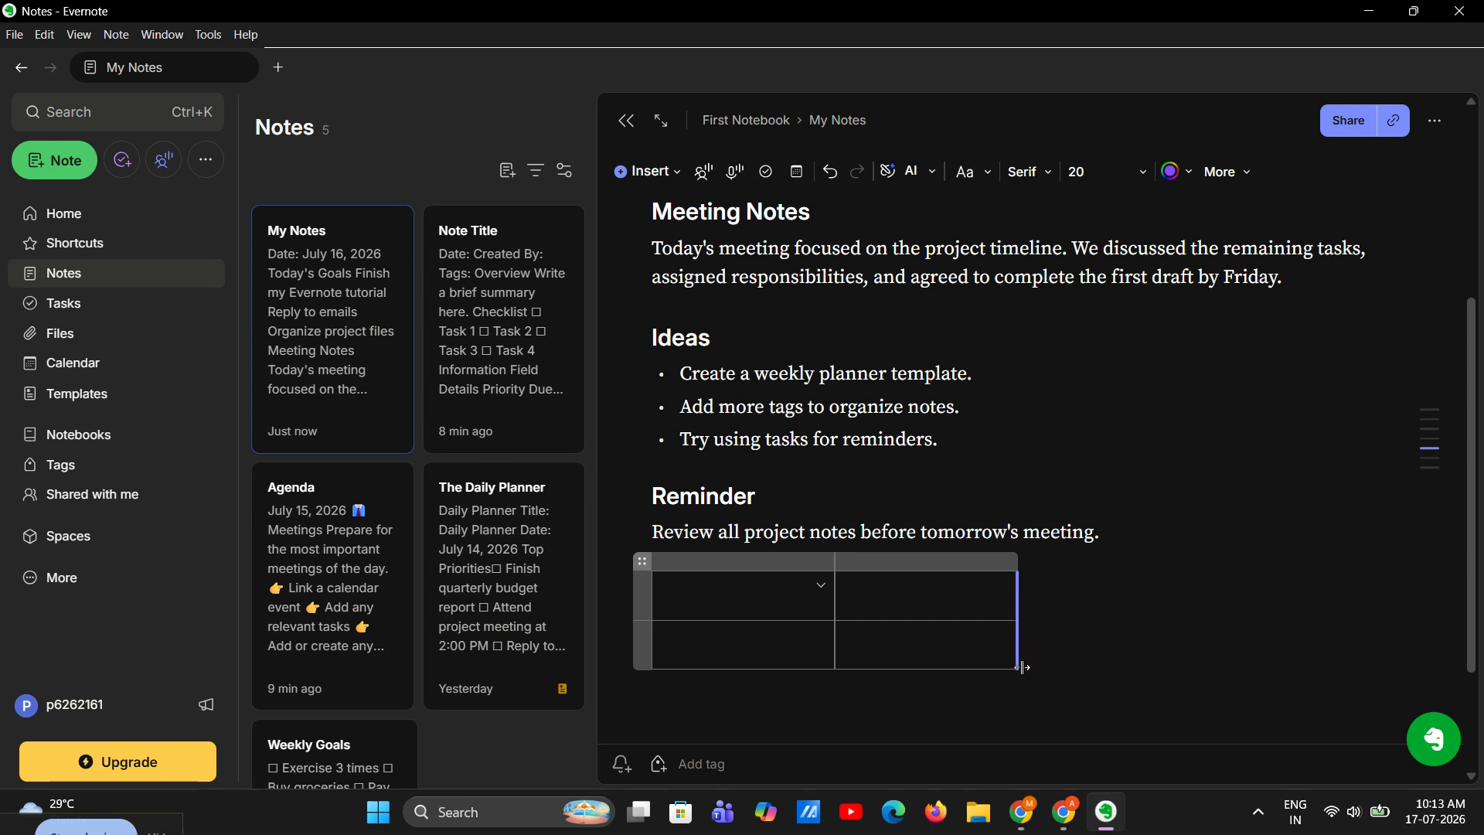
left_click(641, 589)
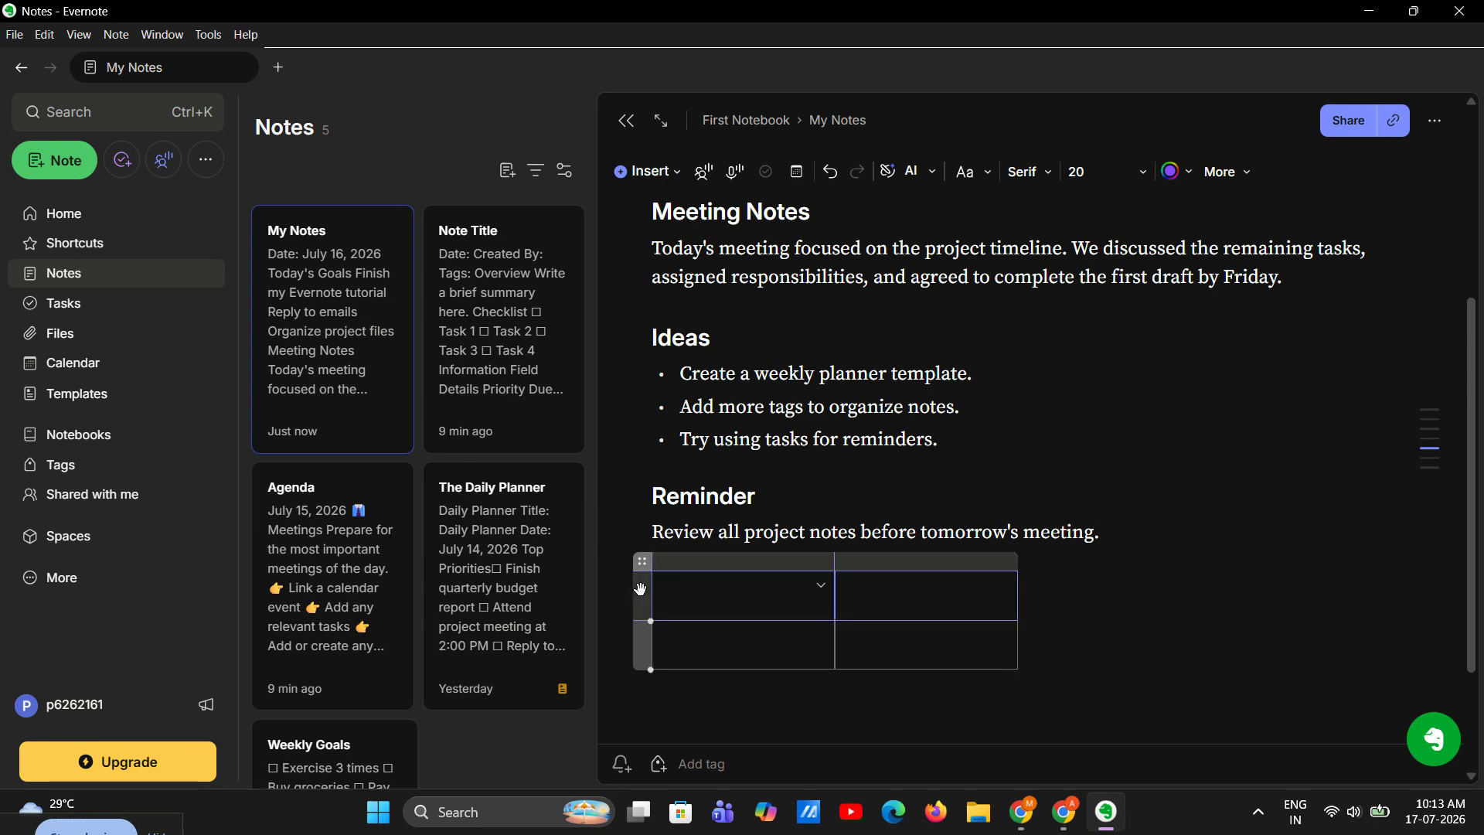
key("Delete")
key("Delete")
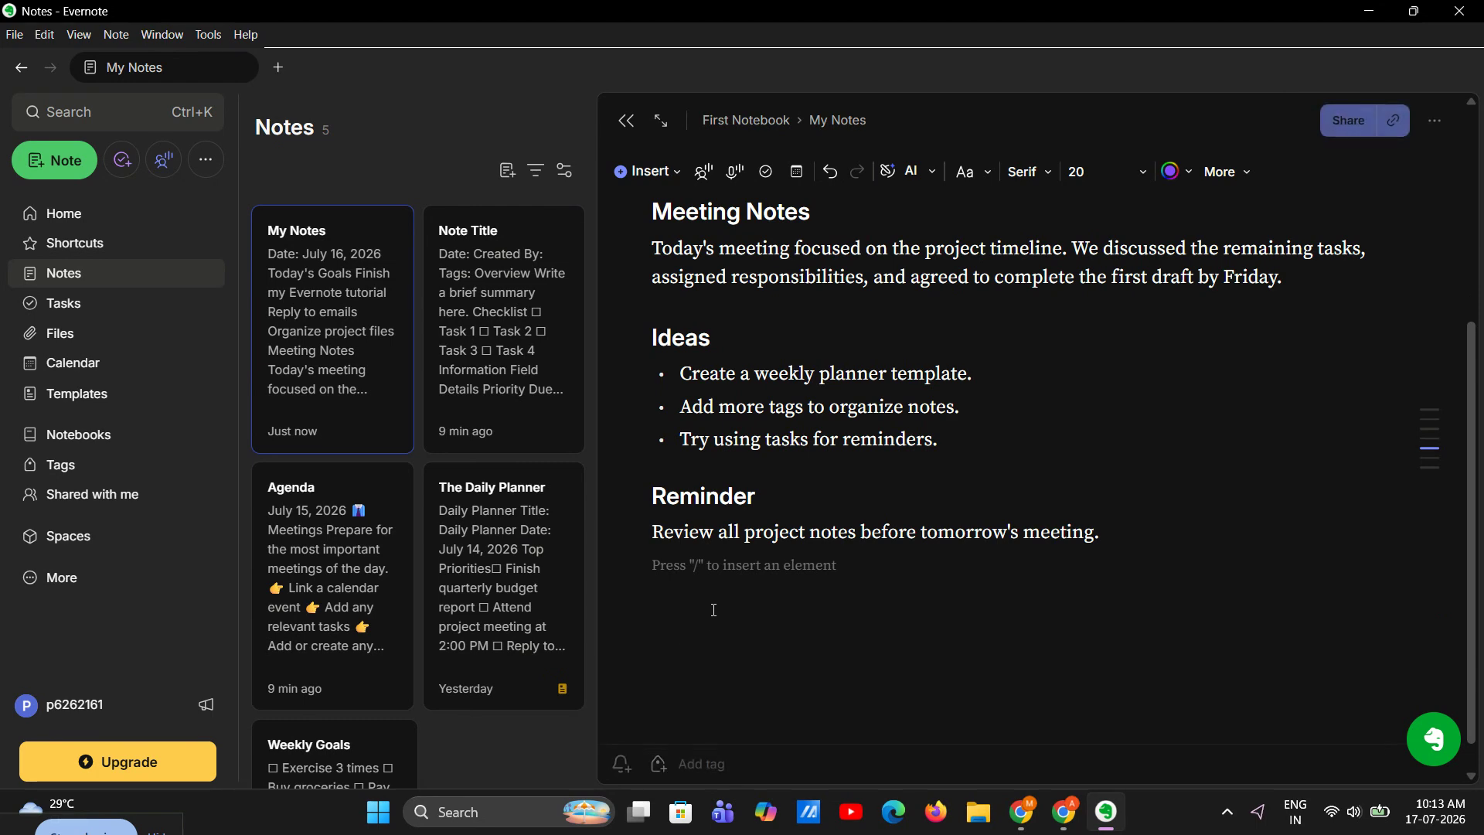
Insert a divider below the Reminder text using the slash command "/di".
type("/d")
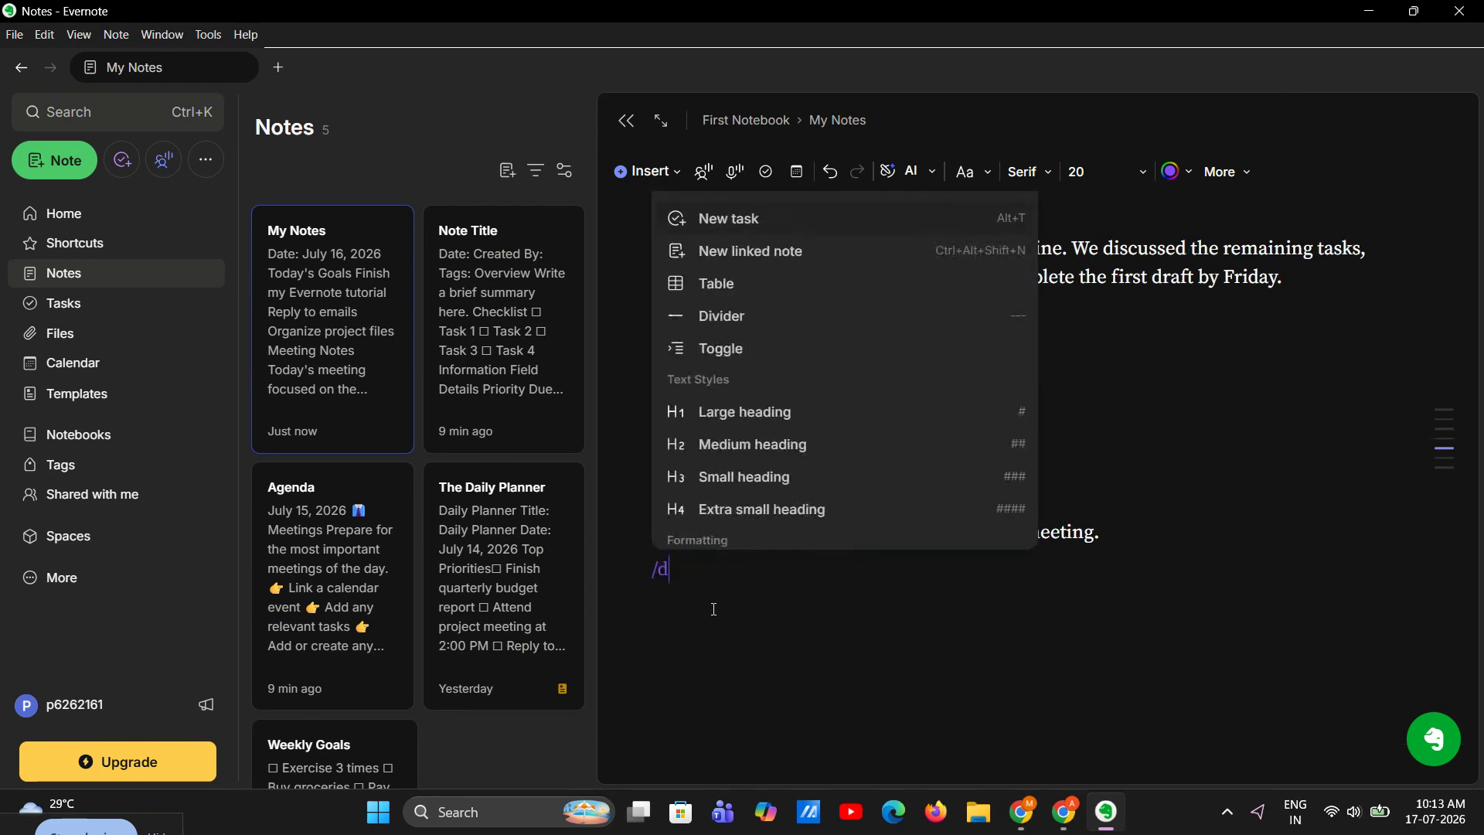
type("i")
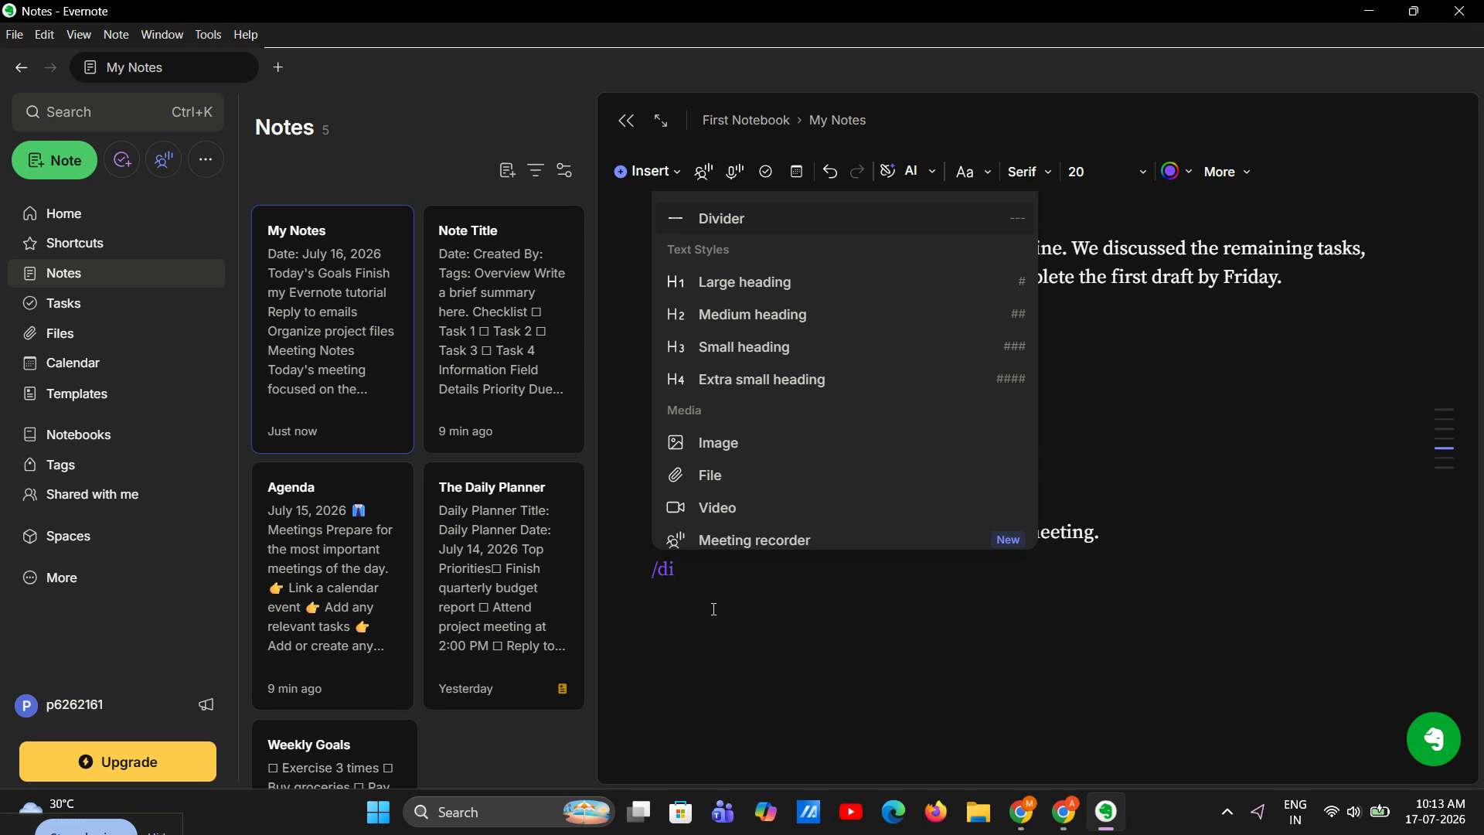
left_click(746, 218)
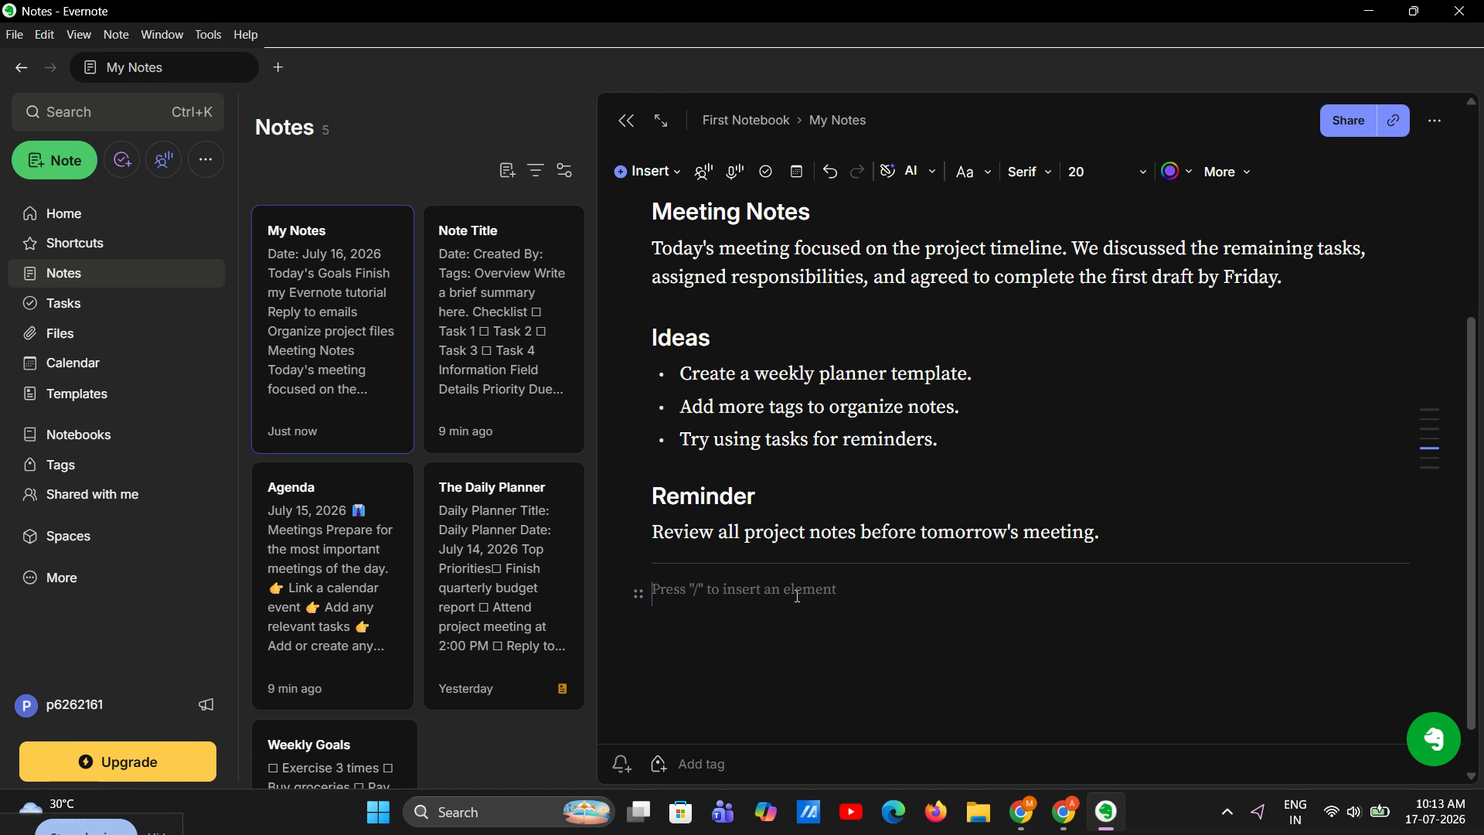
scroll(798, 596, "up", 5)
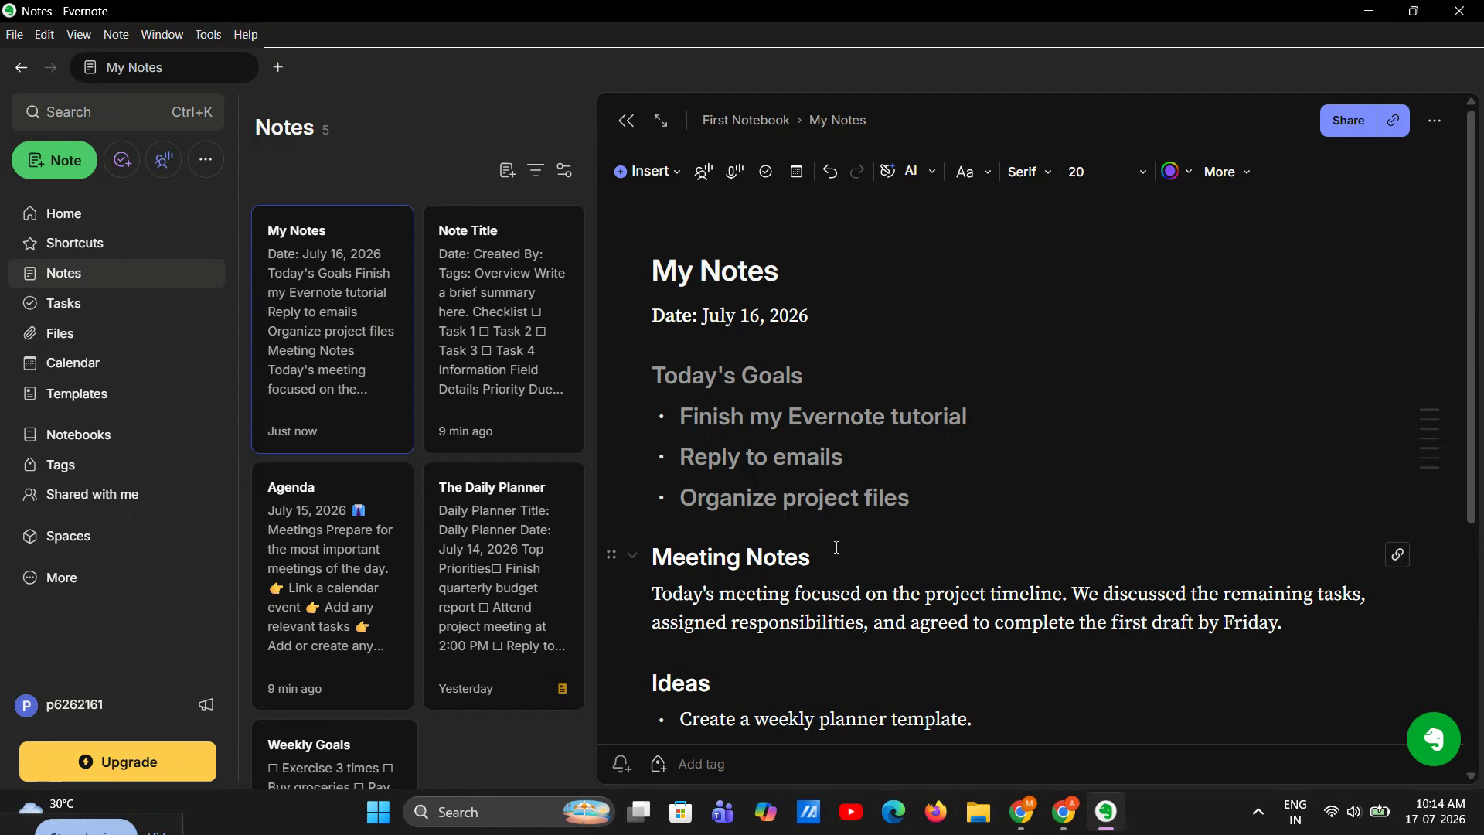
scroll(837, 548, "down", 3)
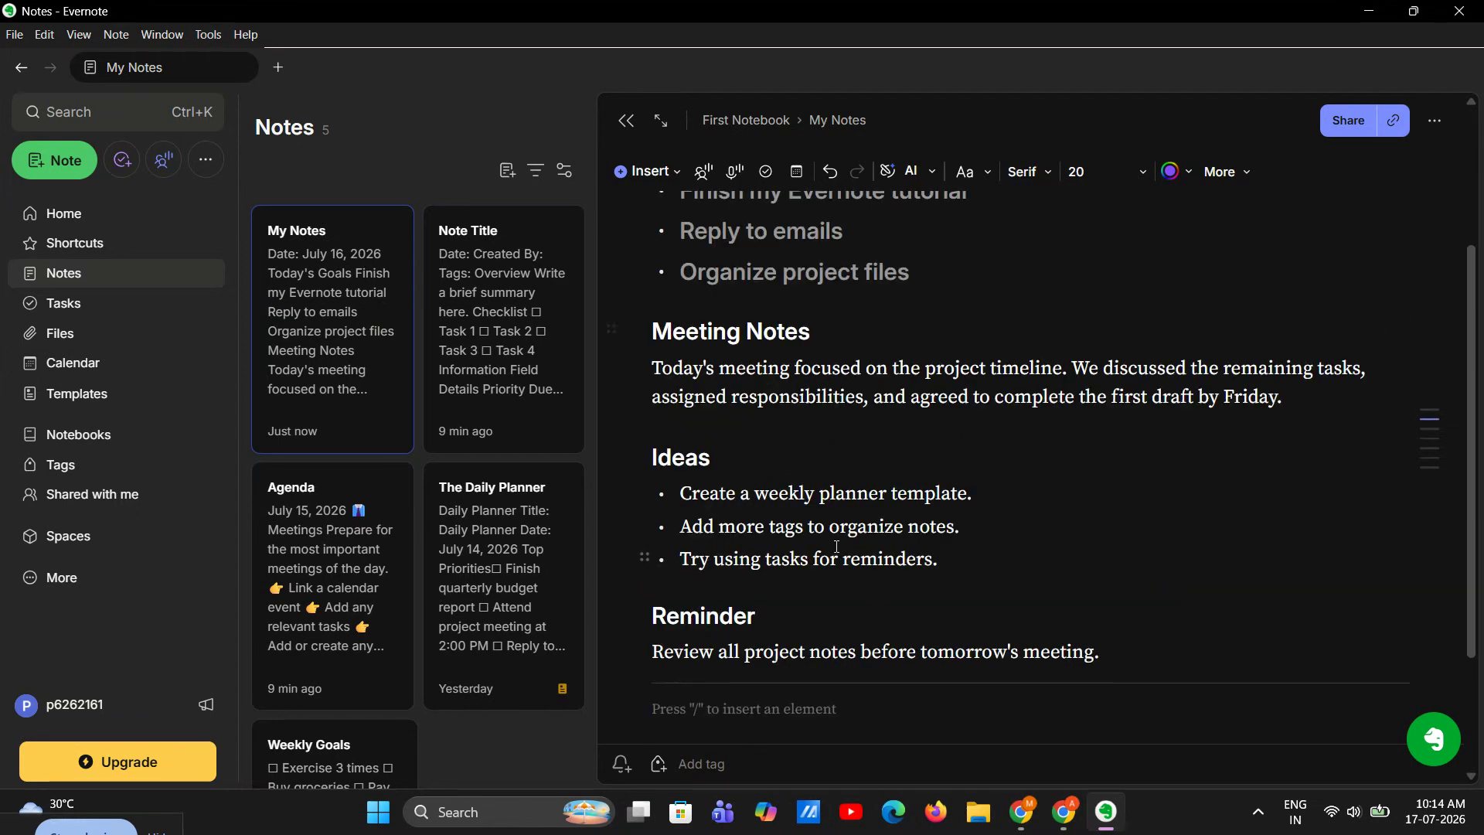
scroll(837, 547, "up", 3)
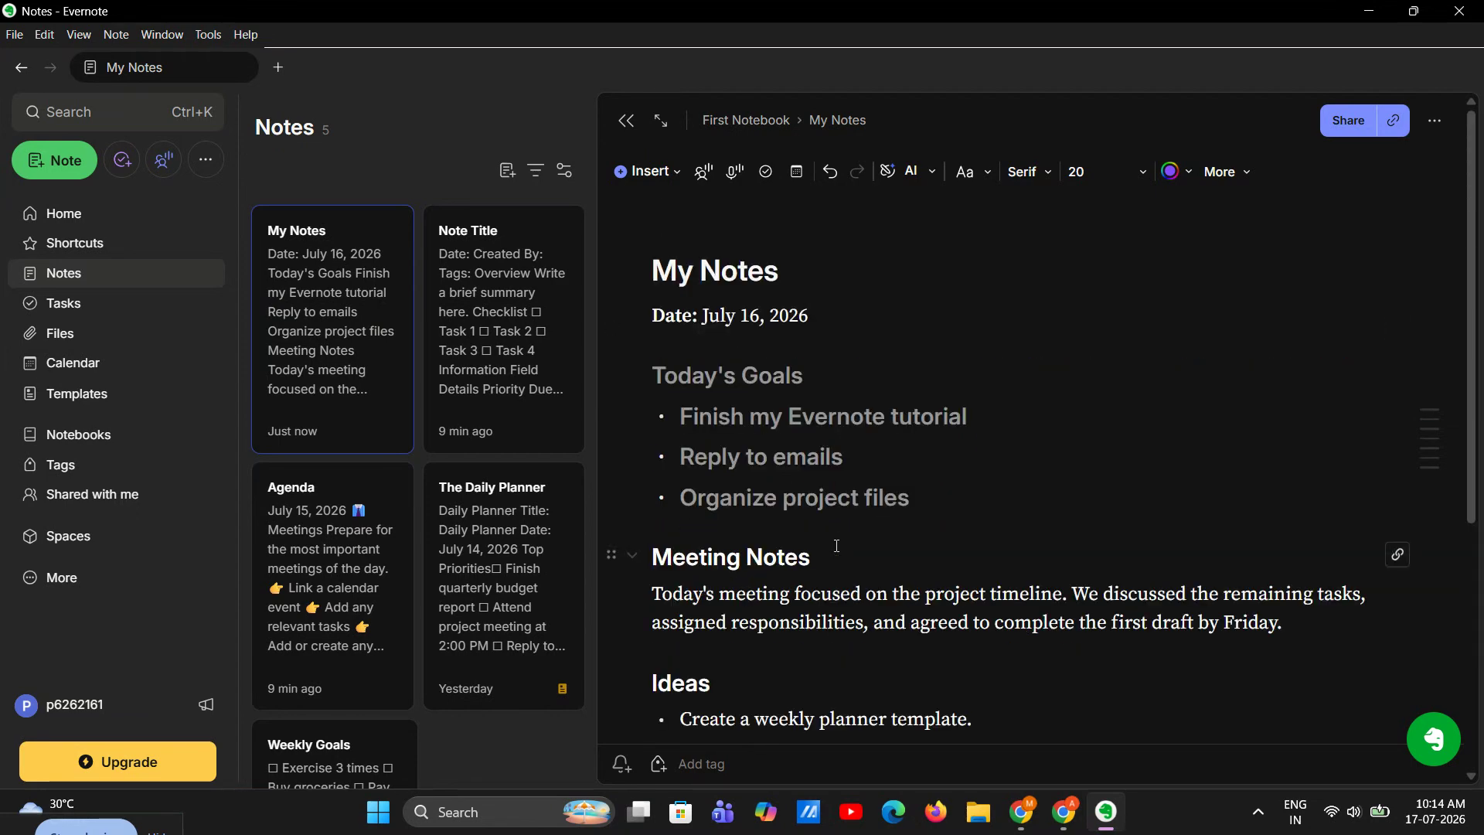